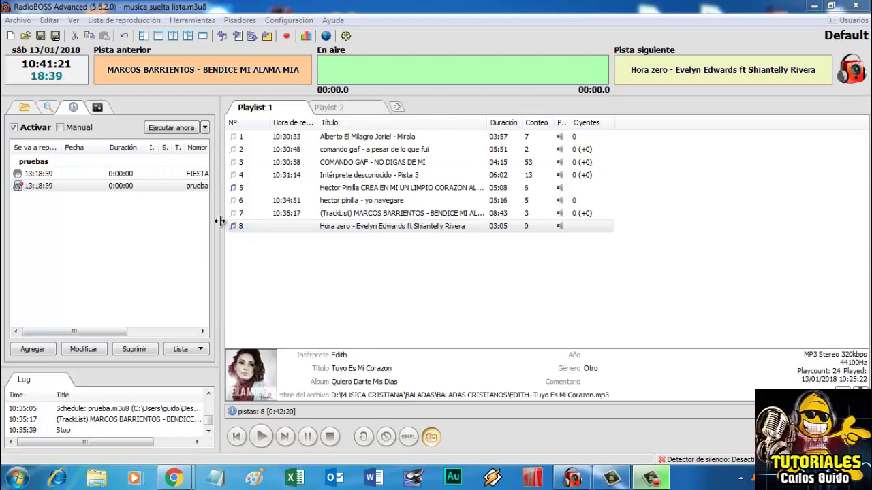
- Widen the scheduled events pane so its task name column fits beside the file name column
drag(220, 222, 272, 221)
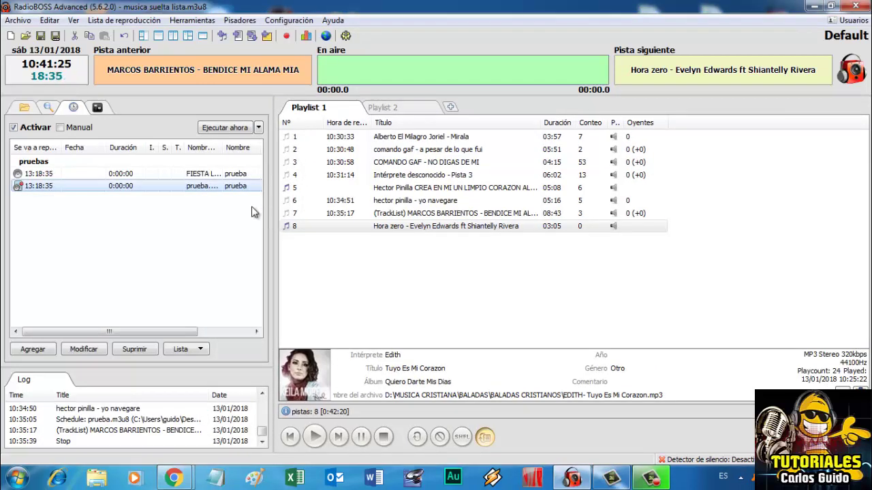
click(33, 349)
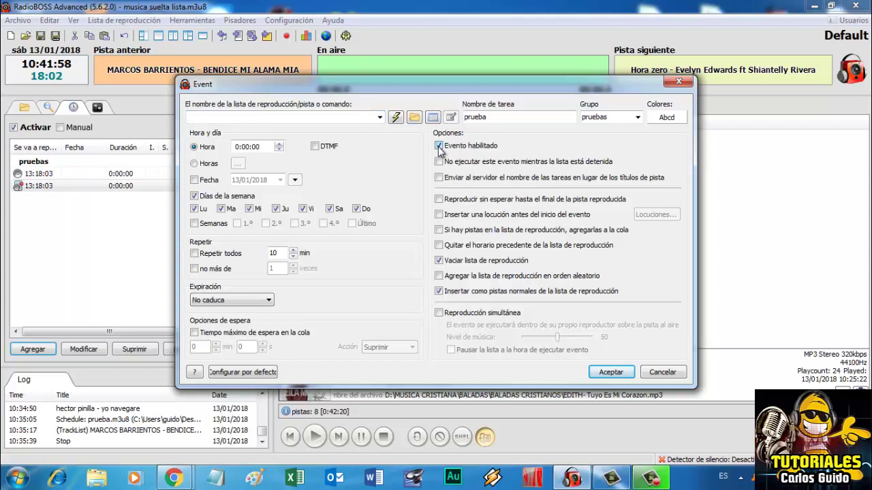
click(438, 260)
click(439, 292)
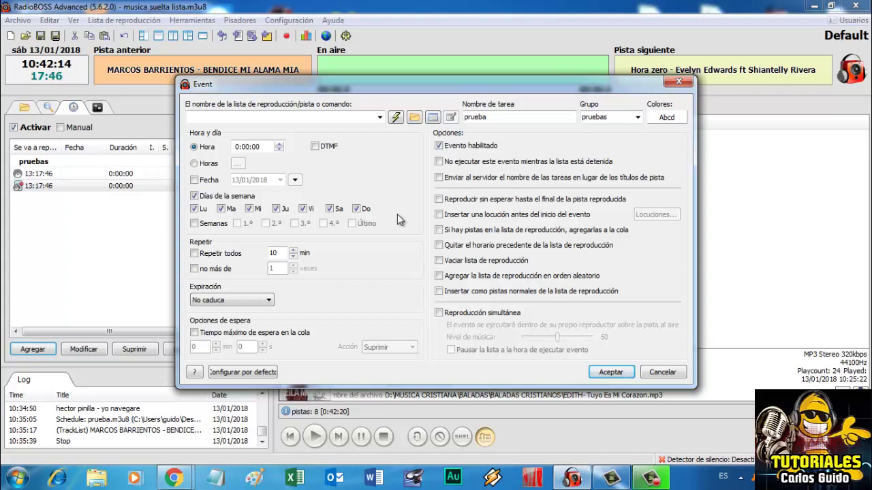
click(680, 82)
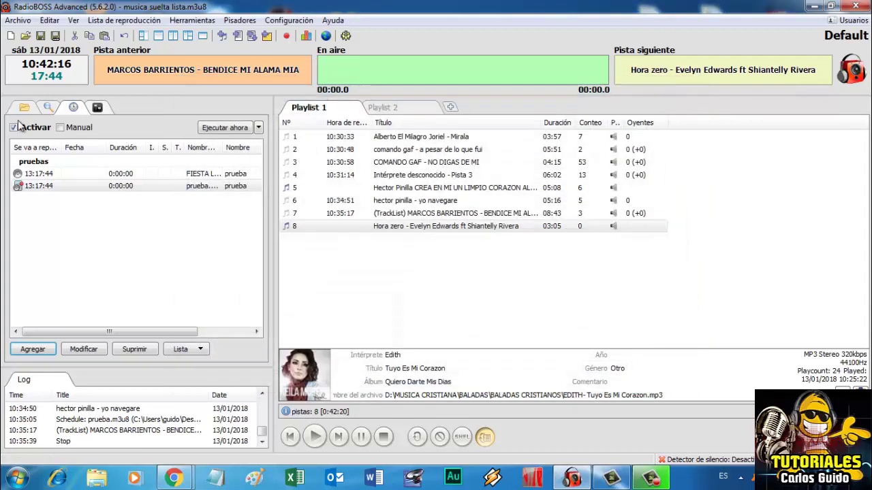
- Open the FIESTA LATINA event in the pruebas group for editing
click(19, 167)
double_click(48, 175)
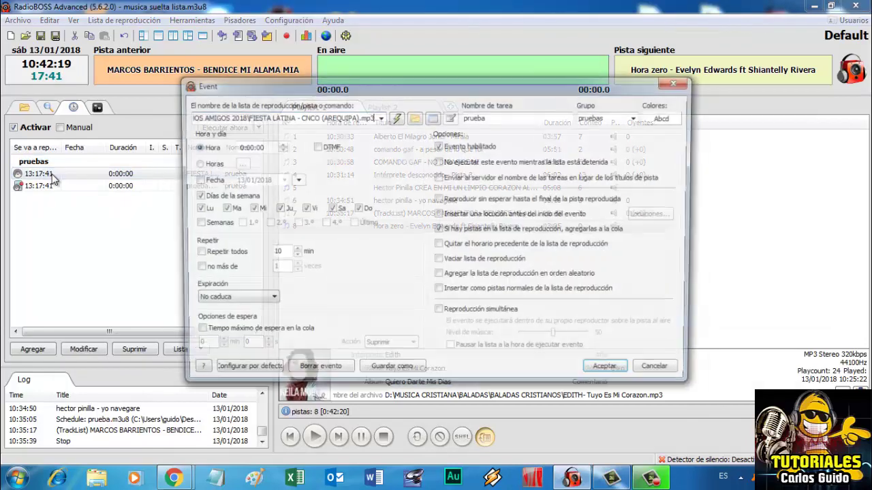
click(395, 118)
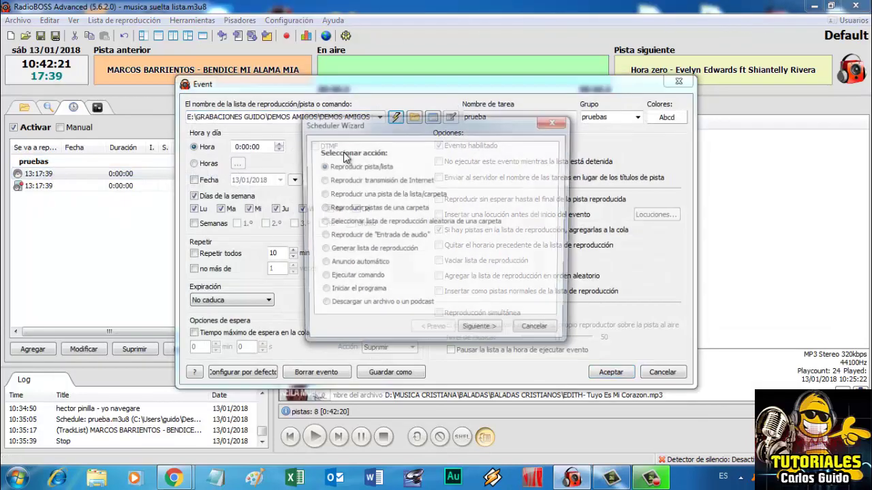
click(481, 332)
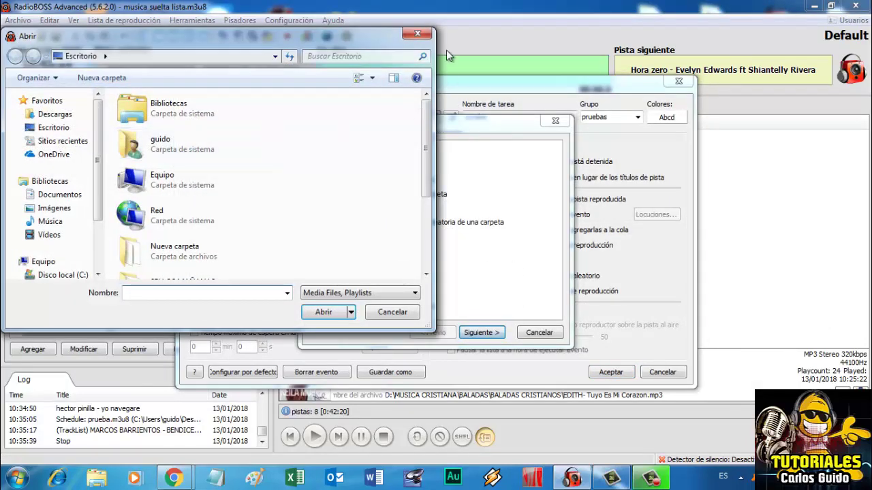
click(416, 36)
click(555, 121)
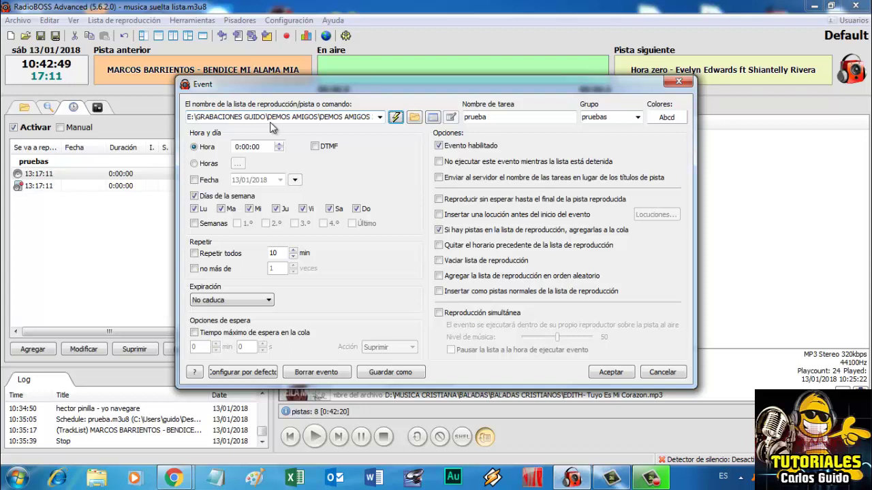
- Disable the event option "Si hay pistas en la lista de reproducción, agregarlas a la cola" and check the full track path
click(439, 231)
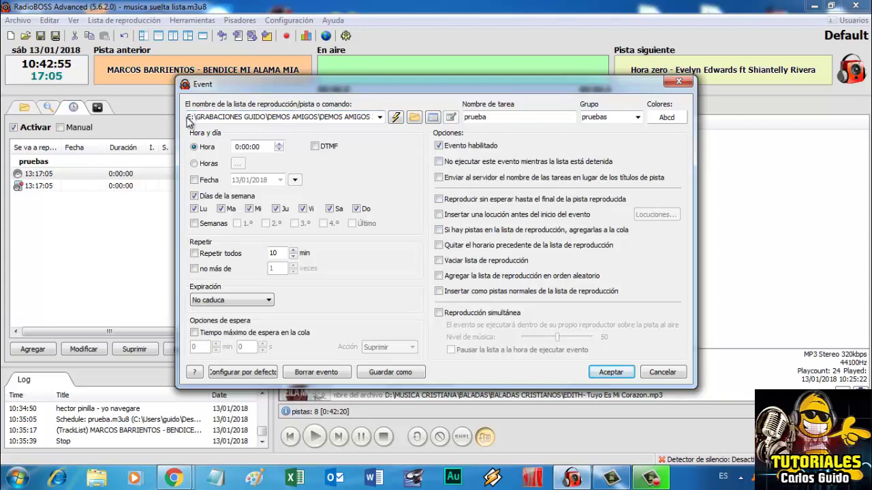
drag(189, 120, 378, 121)
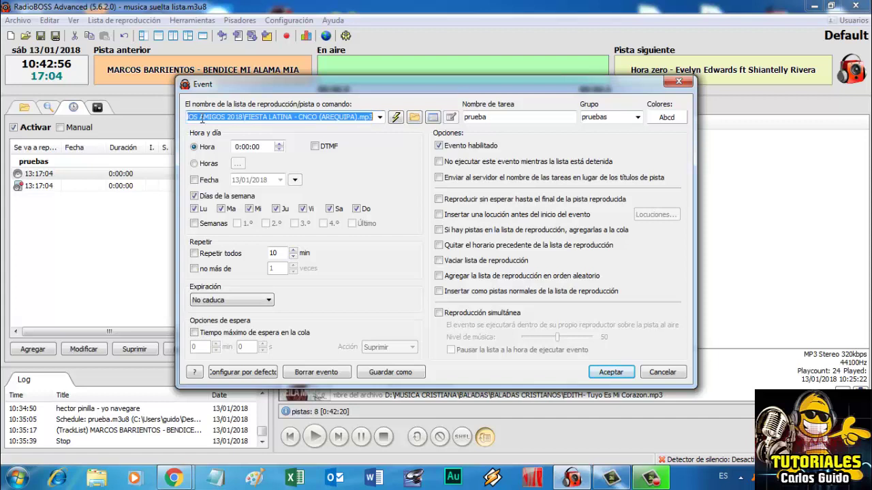
click(374, 120)
scroll(373, 121, up, 1)
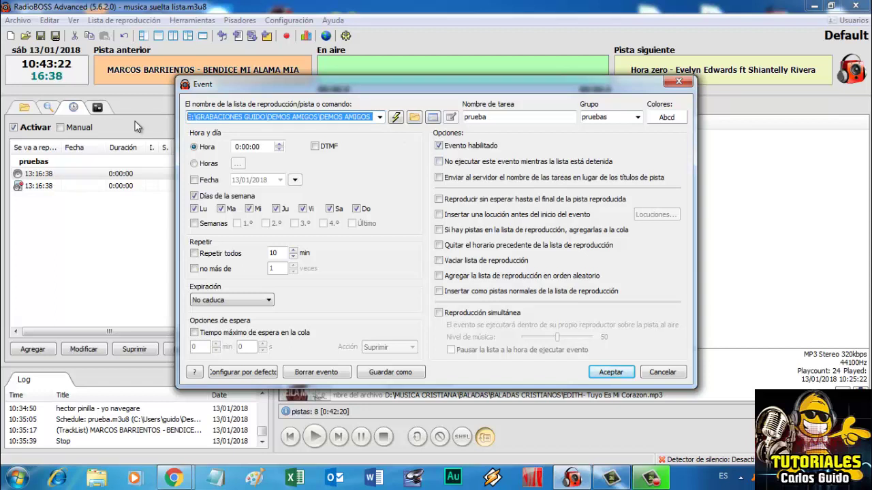
- Rename the event's task as PREDICA HERMANO X
click(499, 120)
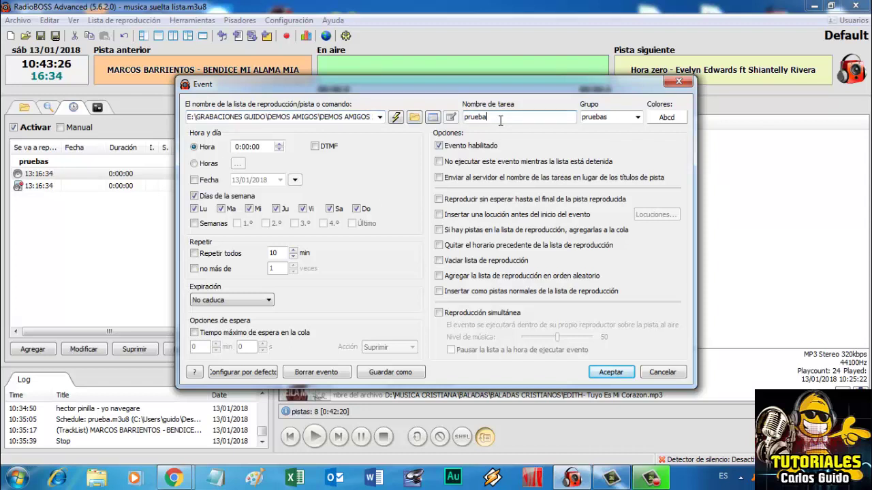
key(BackSpace)
key(BackSpace)
key(BackSpace)
key(BackSpace)
key(BackSpace)
key(BackSpace)
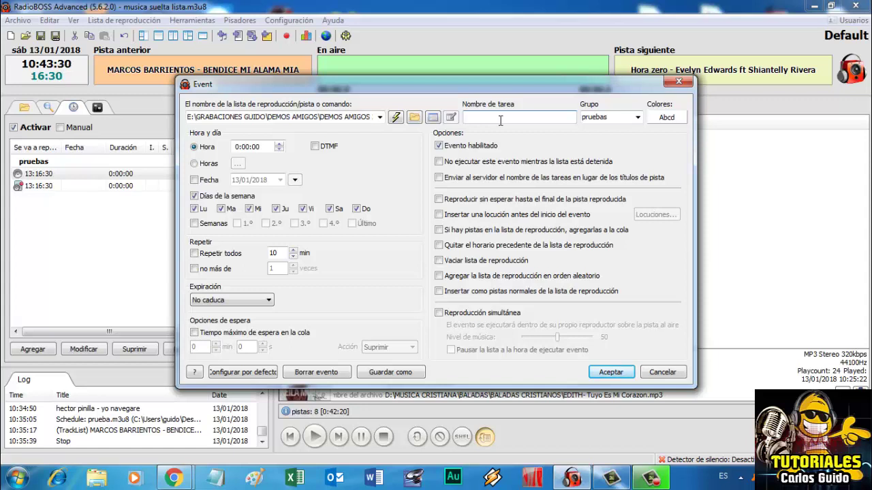
text(PREDICA HERMANO X)
- Replace the event's group with PREDICAS and look at its colour options without changing them
double_click(612, 117)
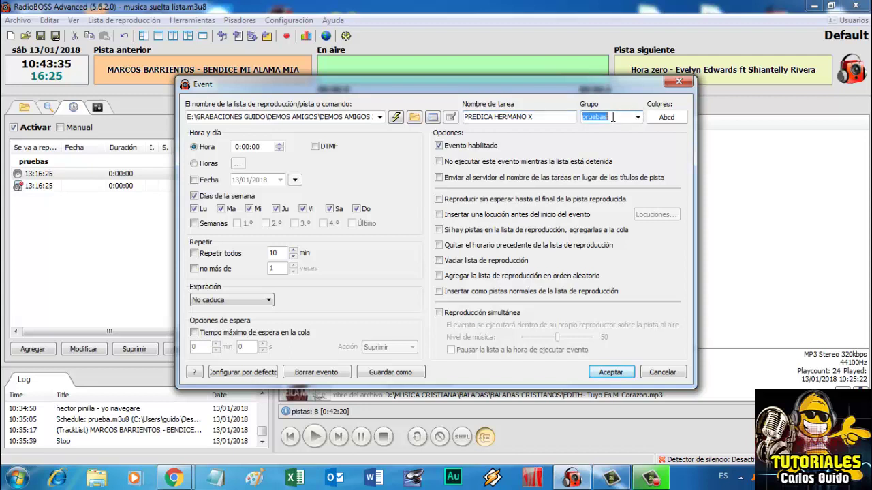
key(BackSpace)
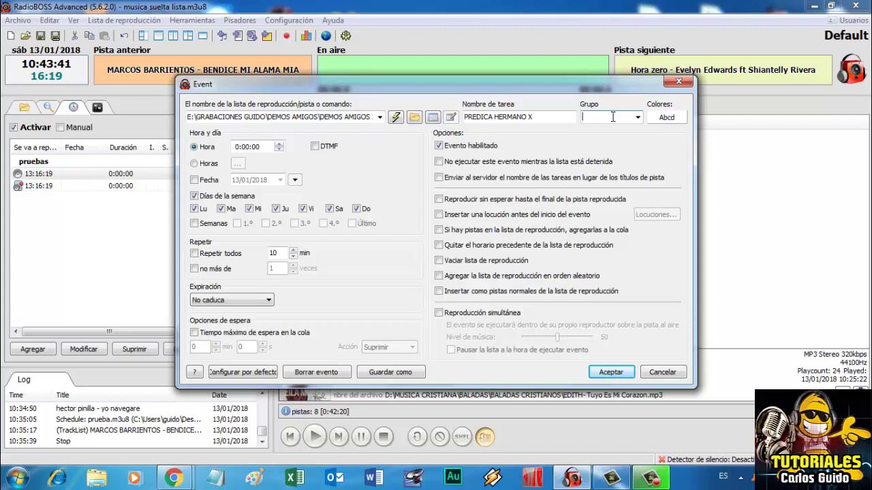
text(PREDICAS)
click(665, 118)
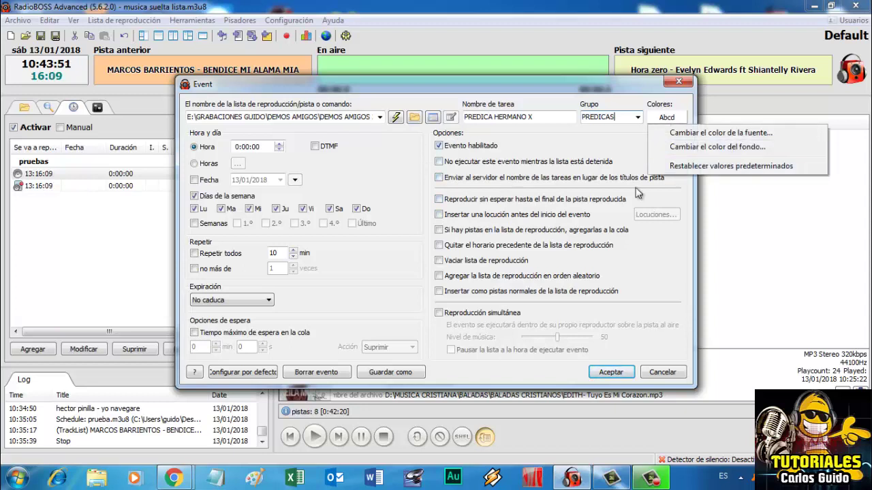
click(634, 147)
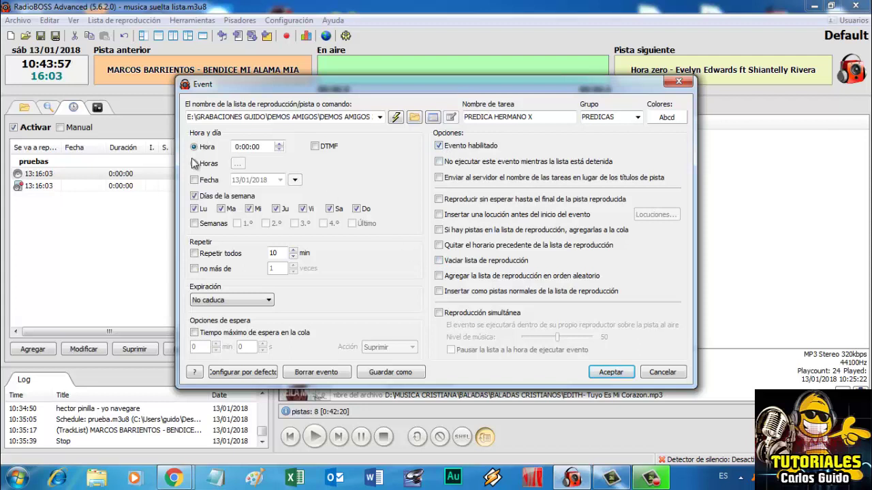
- Set the event's single start time to 14:00:00 and exclude only Saturday from its days of the week
click(237, 150)
text(14)
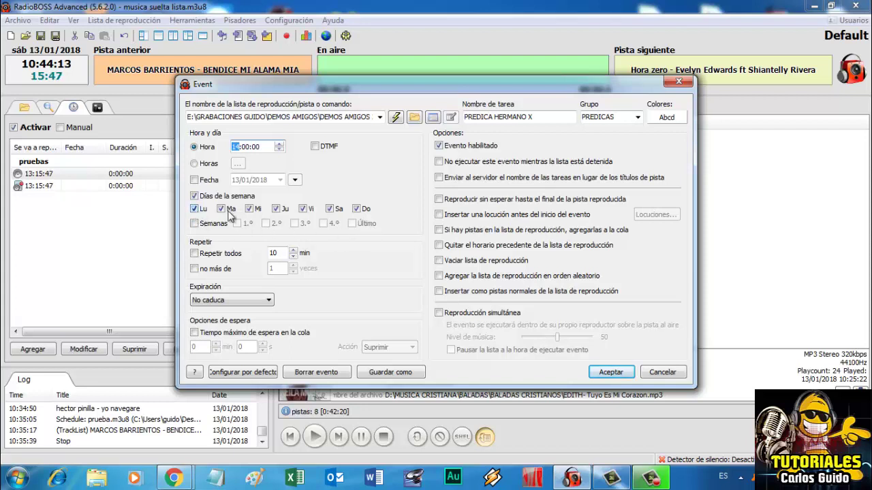
click(222, 210)
click(275, 209)
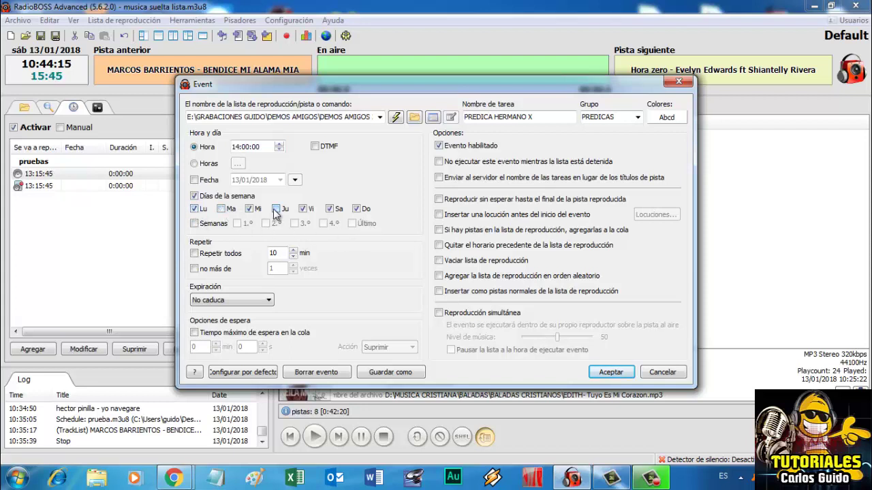
click(330, 210)
click(275, 209)
click(222, 209)
- Switch the event to multiple hours and schedule it at hours 4, 10 and 21, at minute 47
click(194, 164)
click(237, 163)
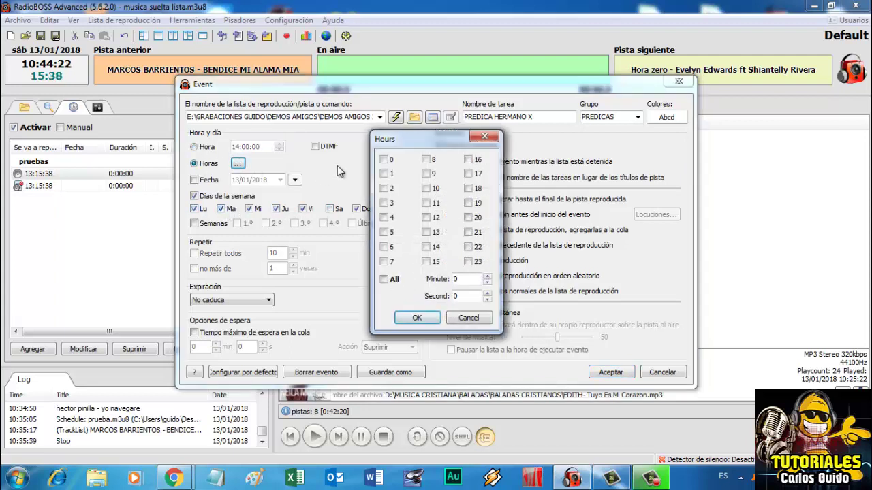
click(384, 218)
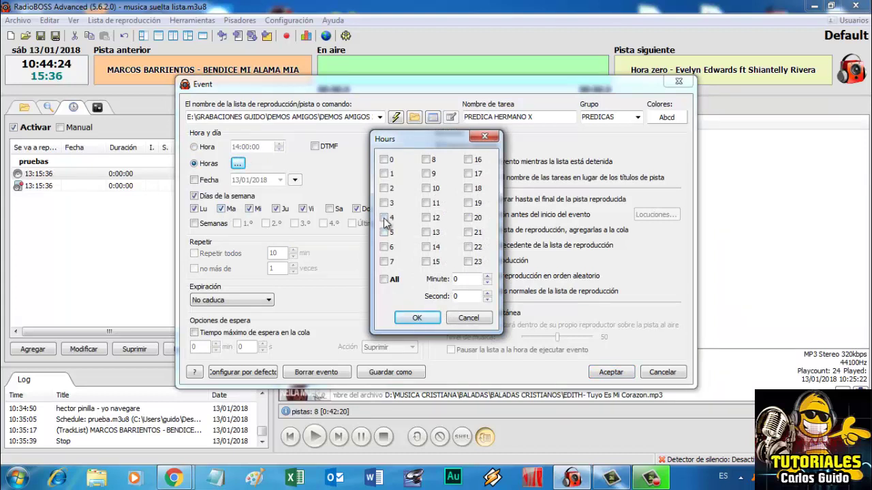
click(425, 202)
click(469, 233)
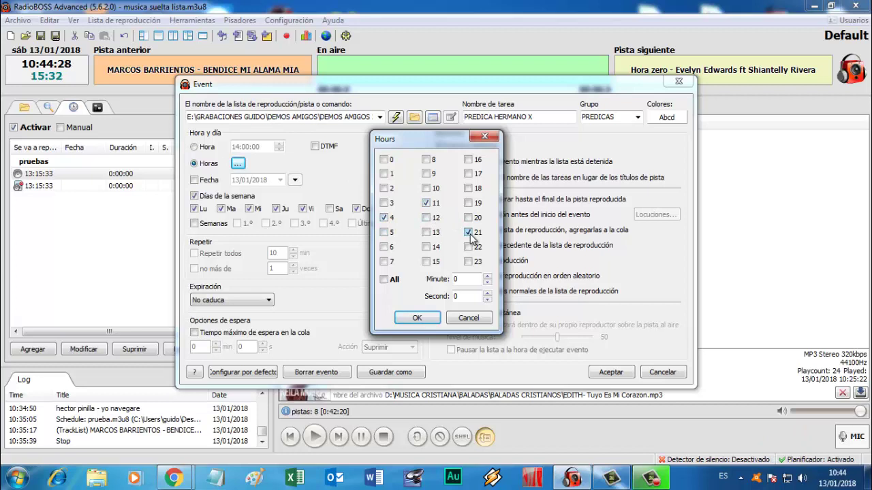
click(426, 203)
click(428, 189)
click(464, 279)
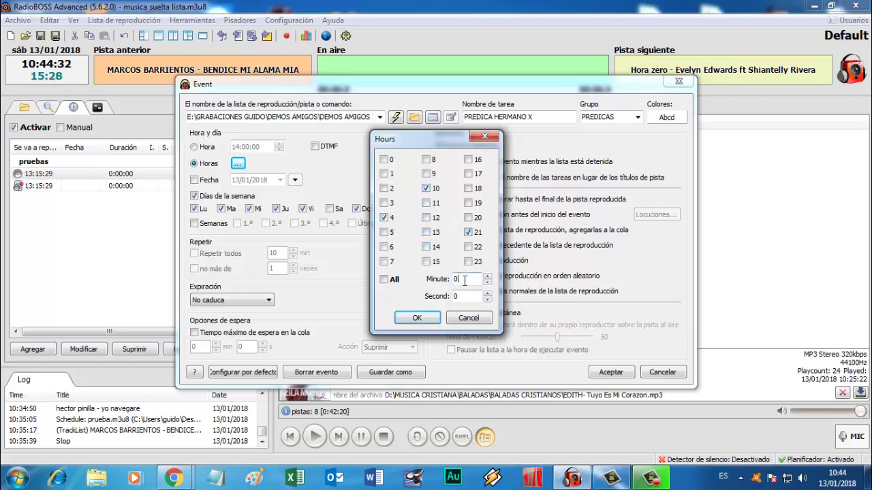
key(BackSpace)
text(47)
click(416, 318)
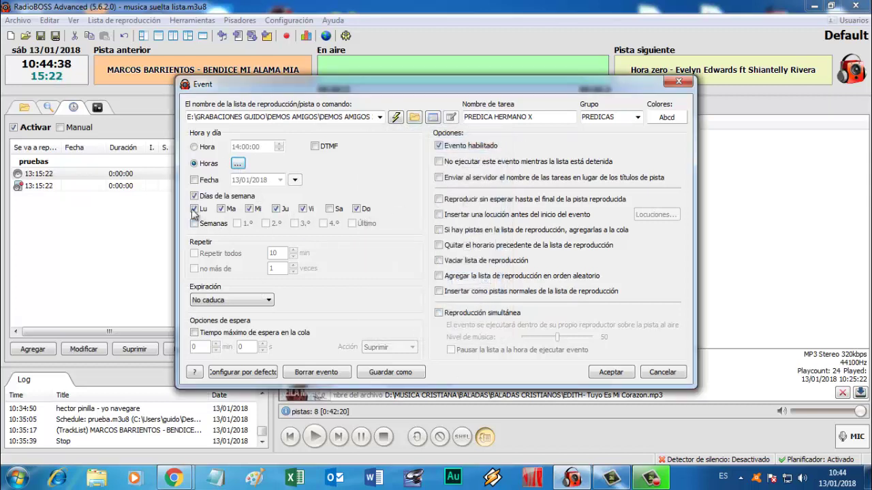
- Review the event's expiration choices and keep No caduca selected
click(225, 301)
click(227, 311)
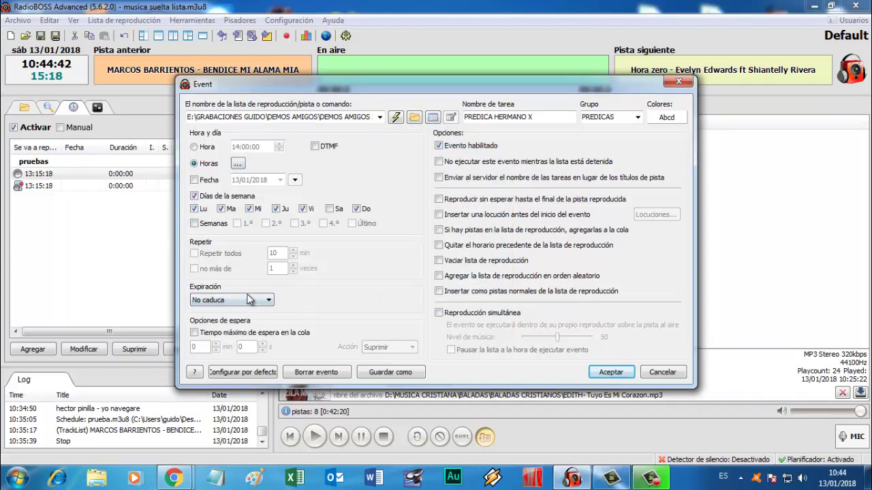
click(228, 300)
click(207, 311)
- Enable the maximum queue waiting time for the event and set it to 7 minutes
click(194, 332)
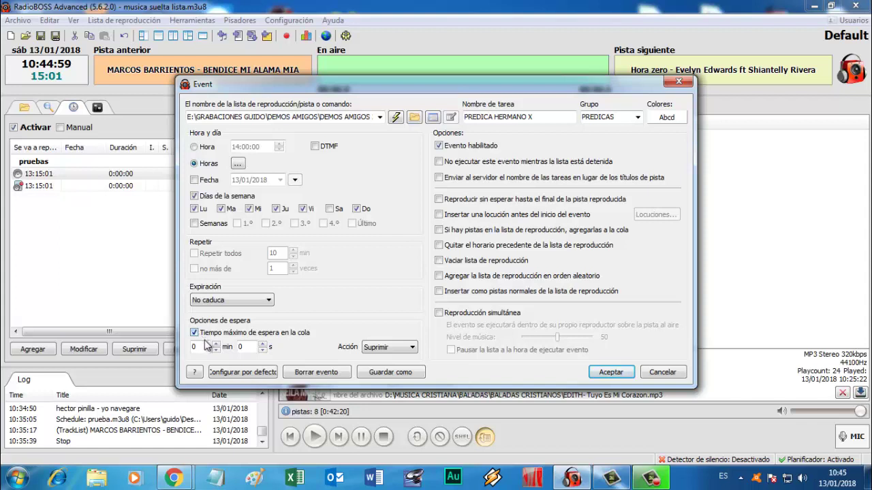
click(215, 344)
click(216, 344)
click(216, 343)
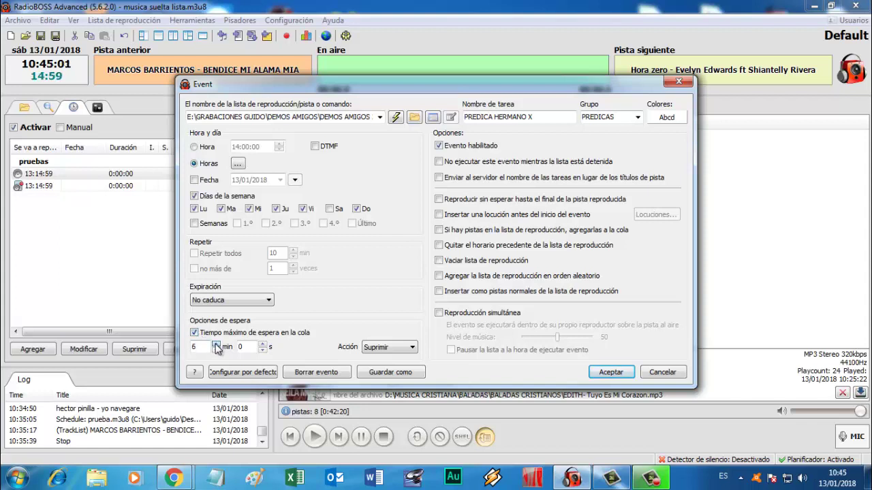
click(216, 345)
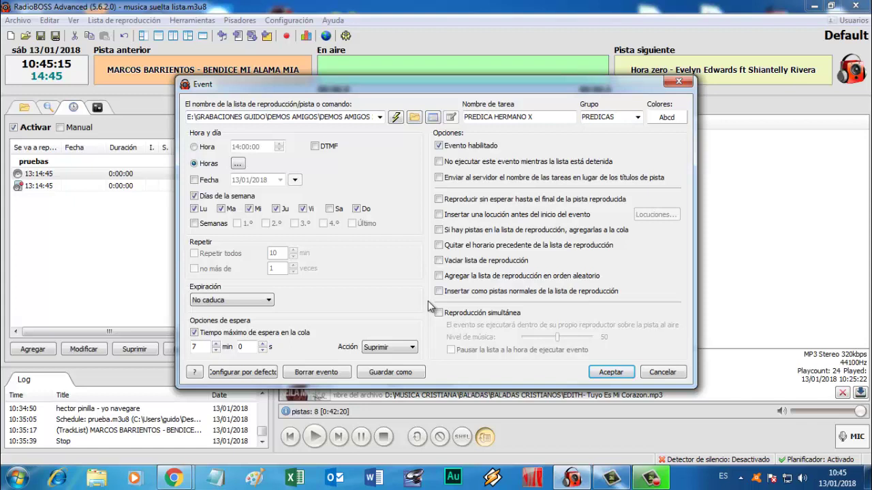
- Set the waiting action to Reproducir and raise the maximum queue waiting time to 10 minutes
click(407, 352)
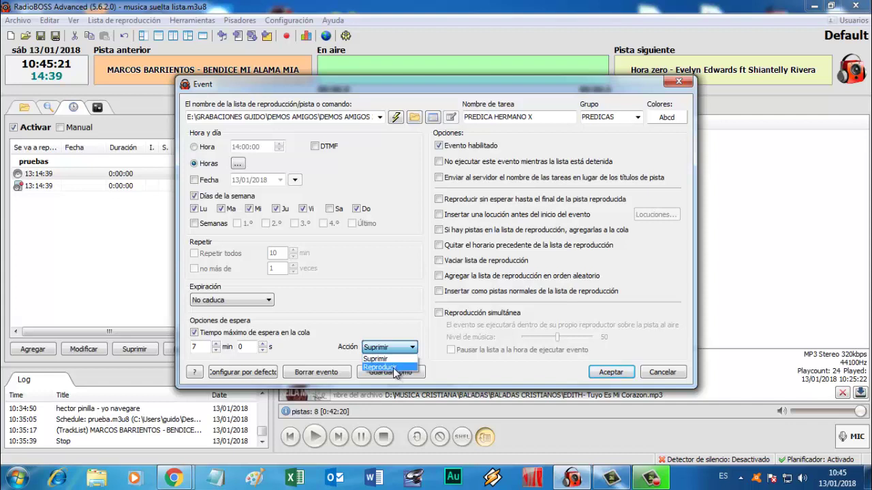
click(393, 367)
click(215, 345)
click(216, 345)
click(216, 345)
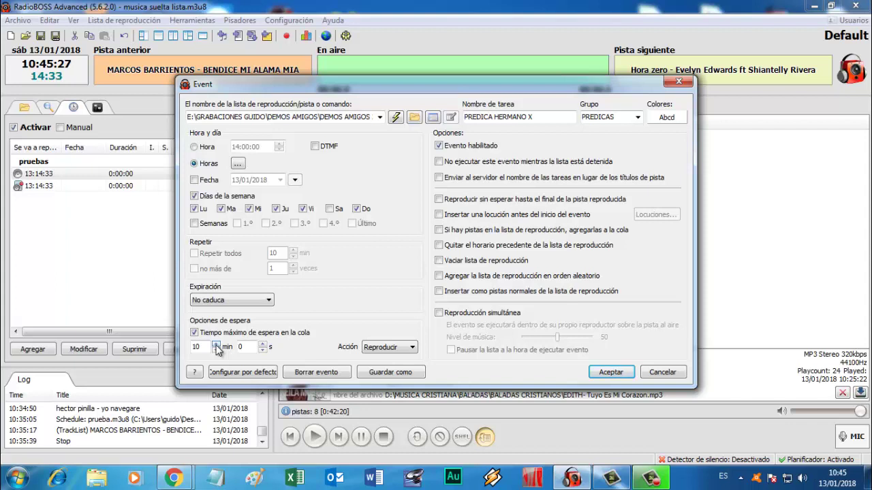
- Change the waiting action to Suprimir and disable the maximum queue waiting time
click(390, 349)
click(398, 347)
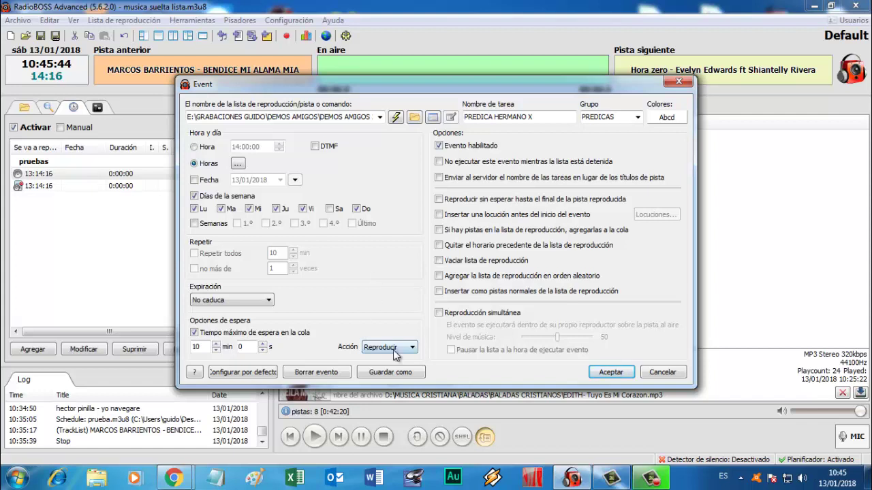
click(396, 358)
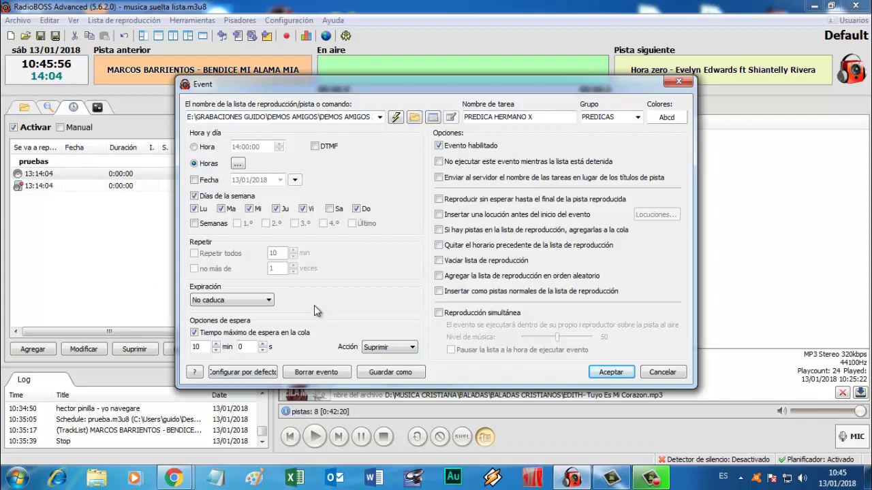
click(195, 333)
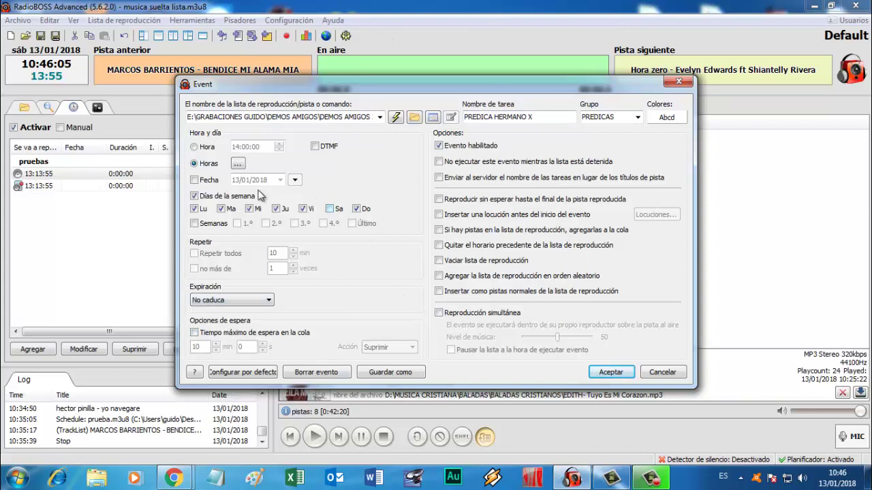
click(194, 333)
click(195, 333)
click(196, 333)
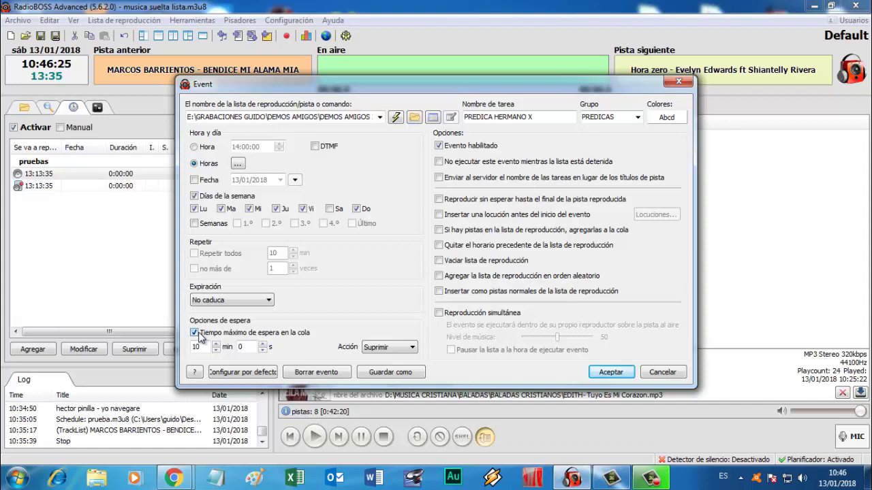
click(376, 349)
click(378, 355)
click(200, 335)
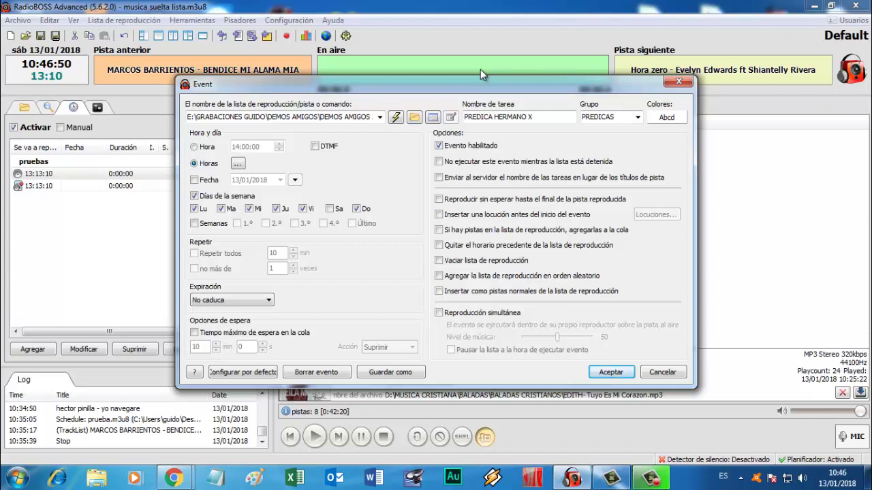
- Enable the event's maximum queue waiting time and Si hay pistas en la lista de reproducción, agregarlas a la cola, and save the event
click(194, 332)
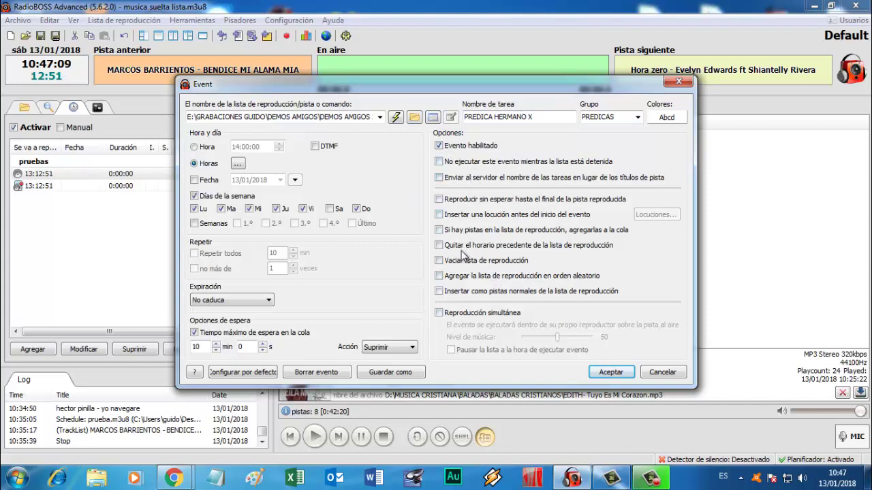
click(438, 229)
drag(539, 85, 548, 178)
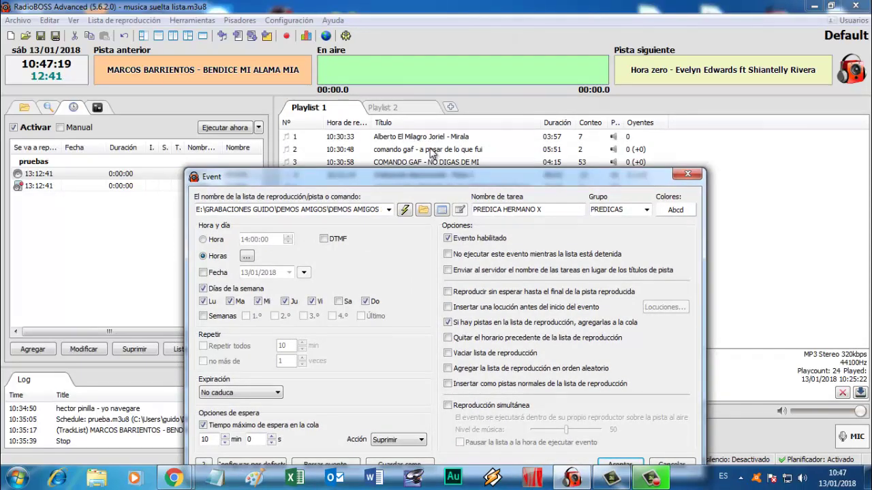
drag(444, 177, 366, 76)
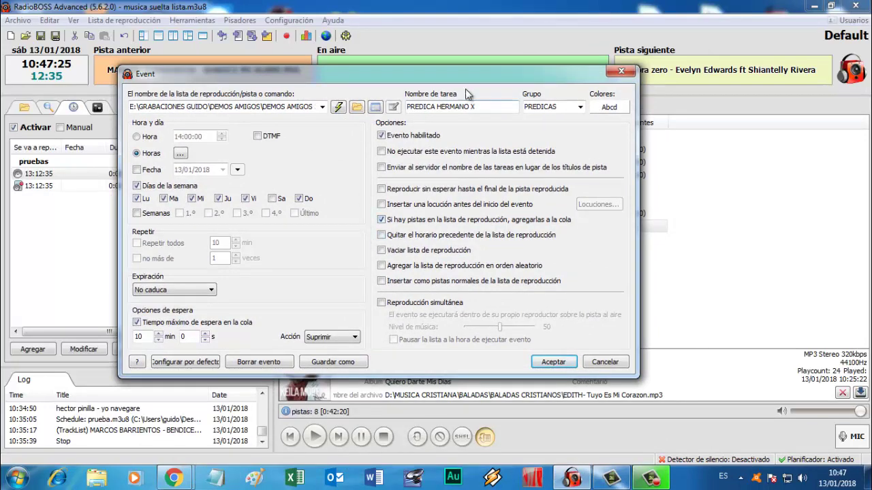
drag(470, 77, 518, 186)
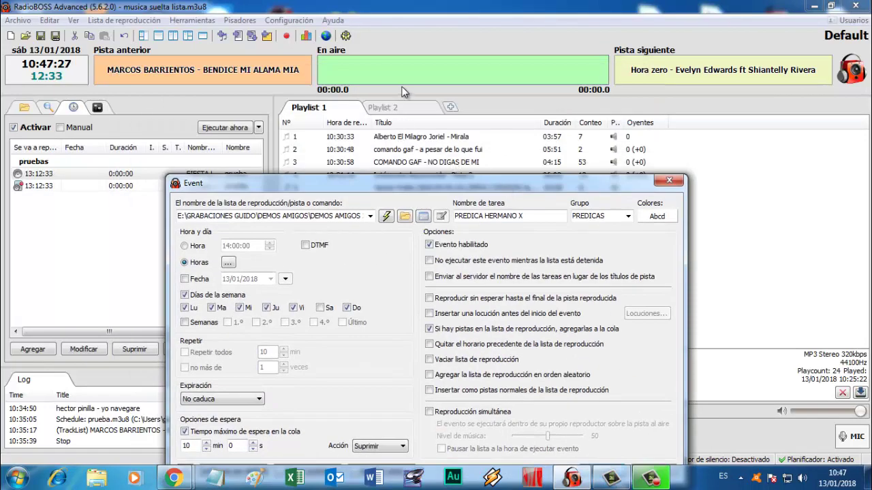
drag(431, 188, 426, 107)
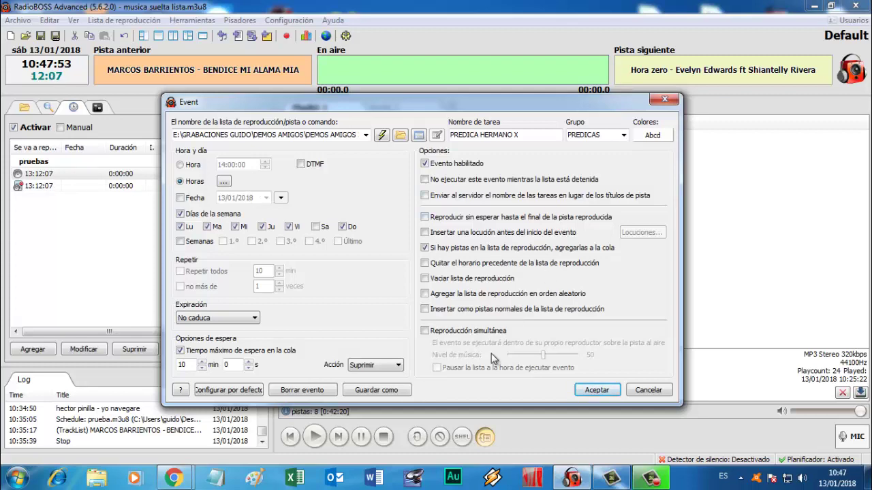
click(593, 389)
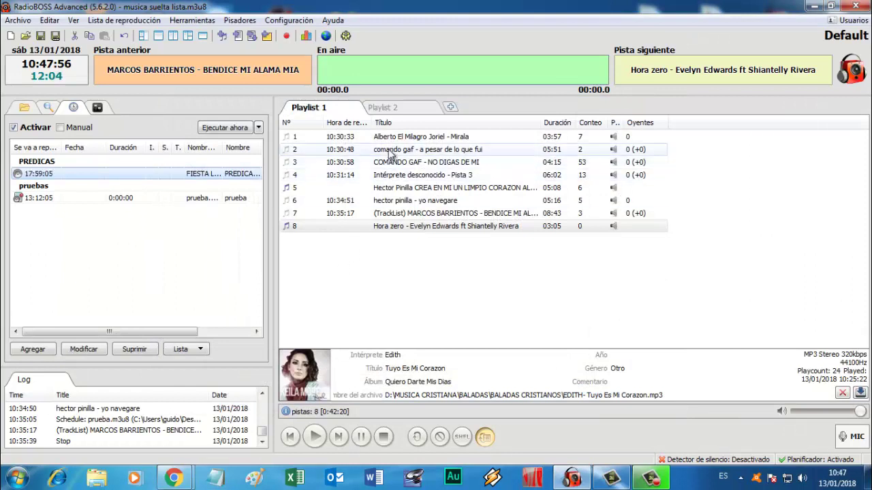
- Play the first track in Playlist 1, run the PREDICAS event immediately, and skip ahead to the following track
double_click(392, 138)
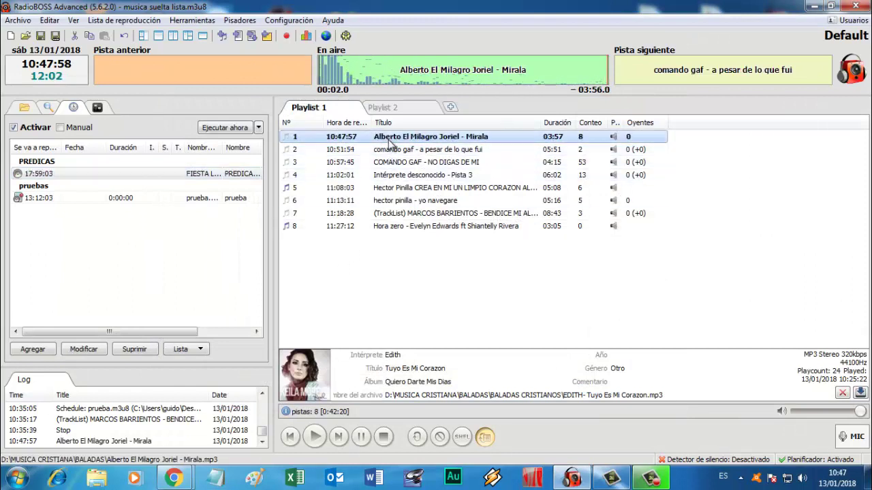
click(143, 173)
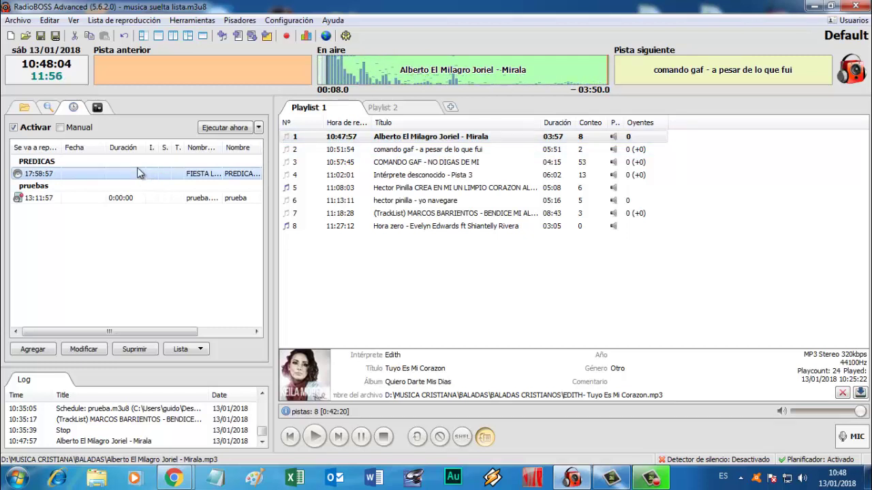
click(212, 130)
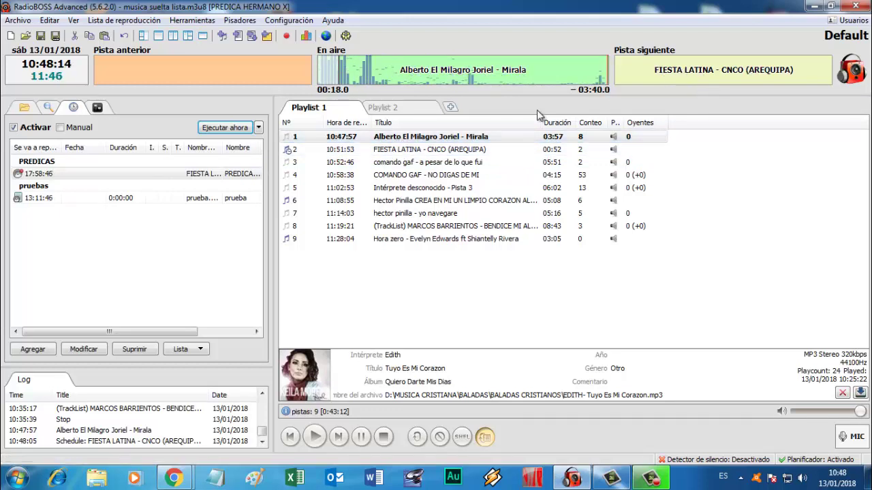
click(339, 437)
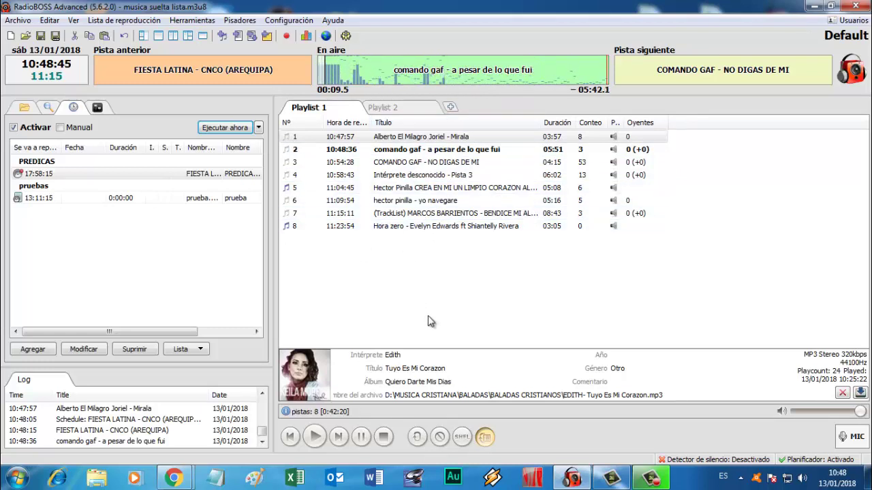
click(650, 478)
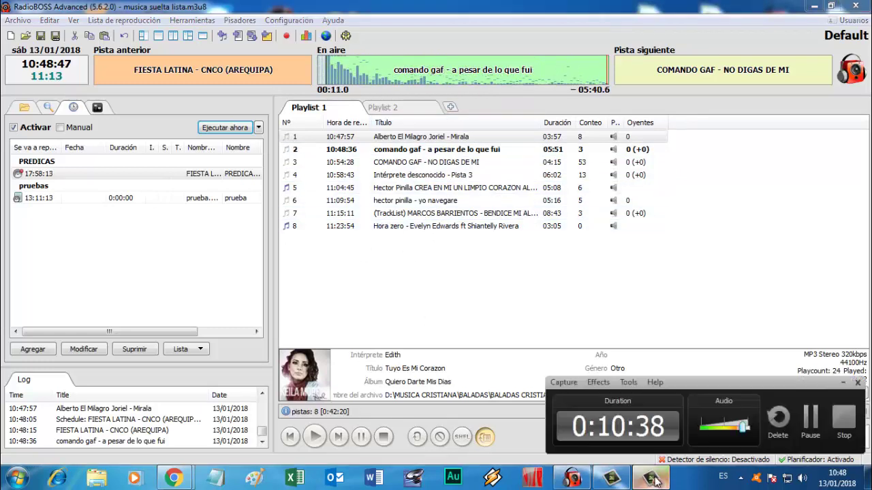
click(840, 384)
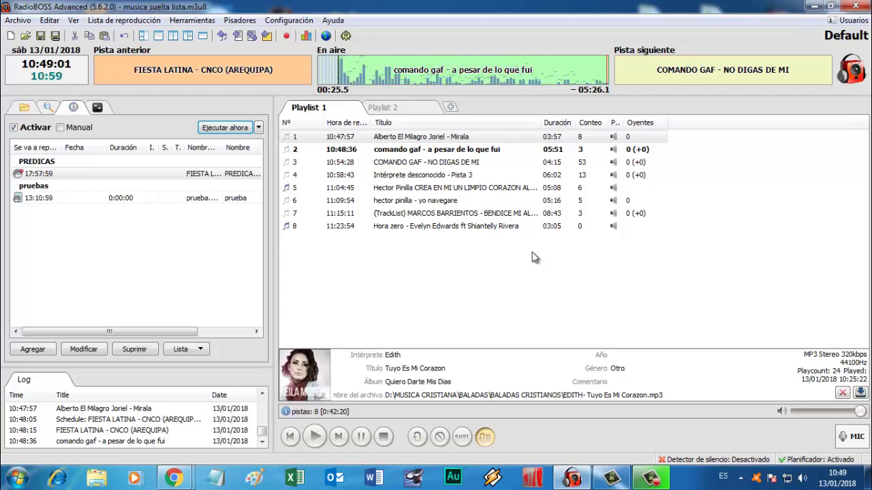
- Reopen the PREDICAS event, set its enabled maximum queue waiting time to 6 minutes, and save the event
double_click(170, 174)
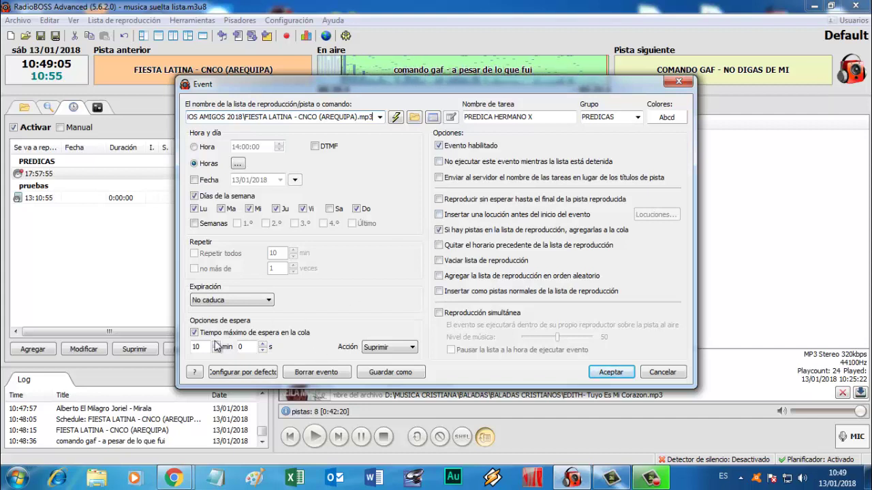
click(194, 332)
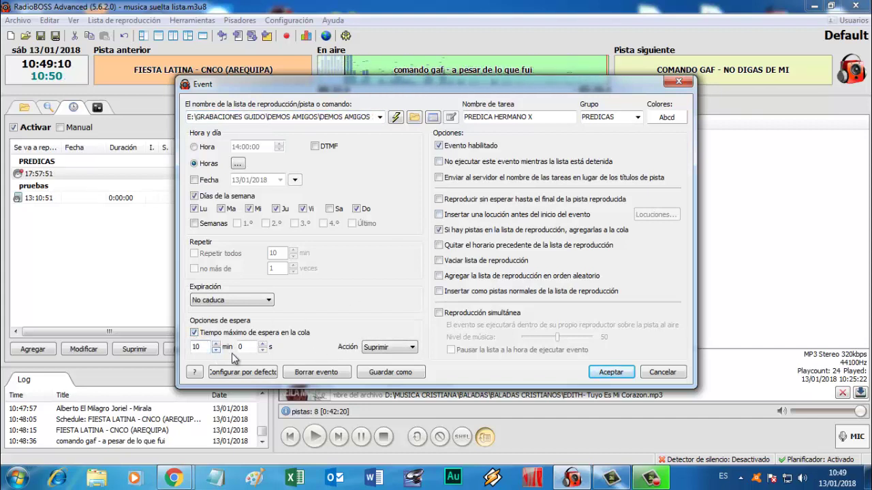
click(216, 350)
click(216, 350)
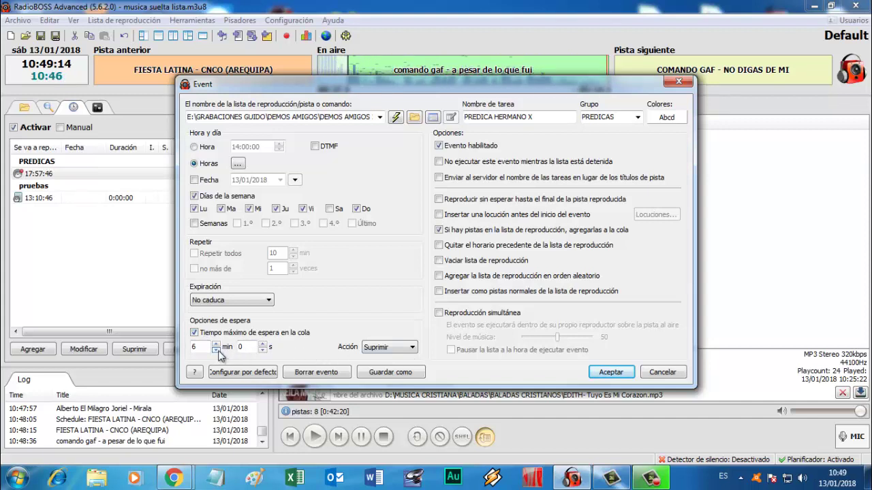
click(194, 333)
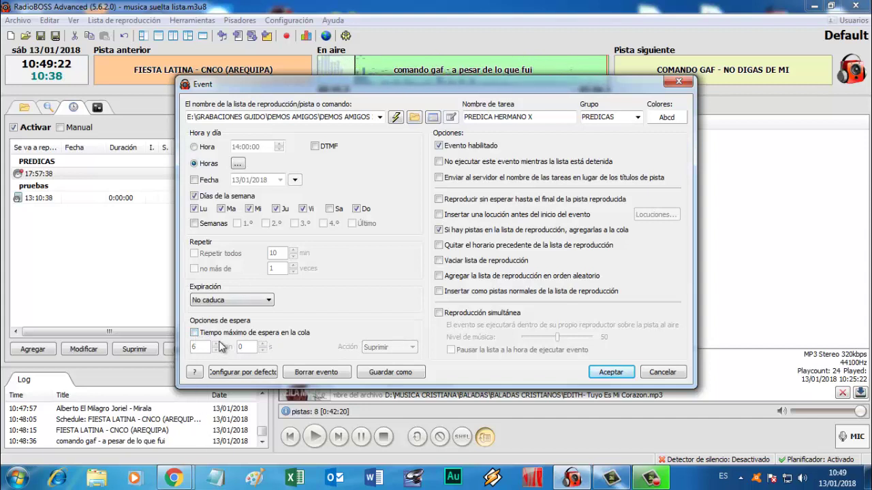
click(194, 332)
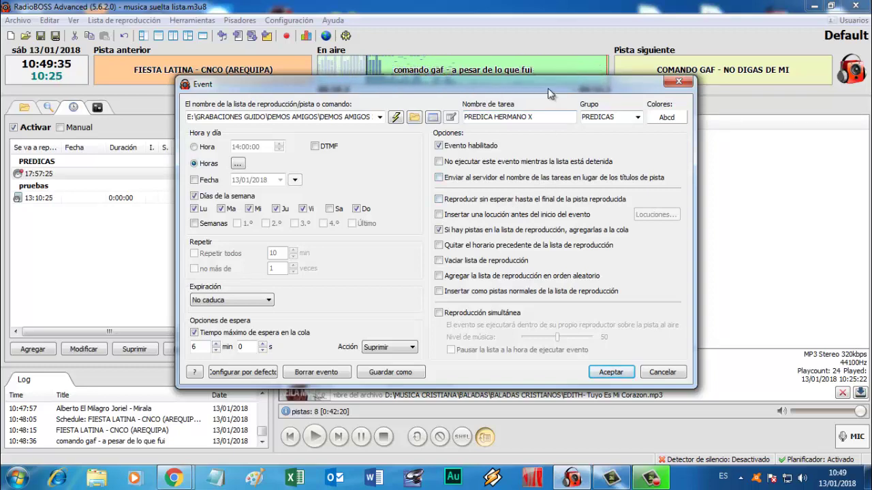
drag(547, 88, 524, 146)
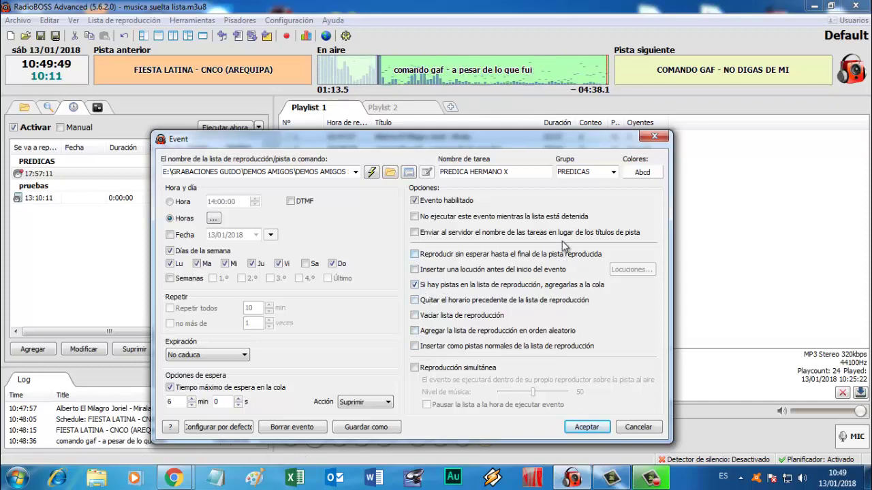
click(590, 427)
- Replace the tracks in Playlist 1 with a new empty playlist
click(139, 199)
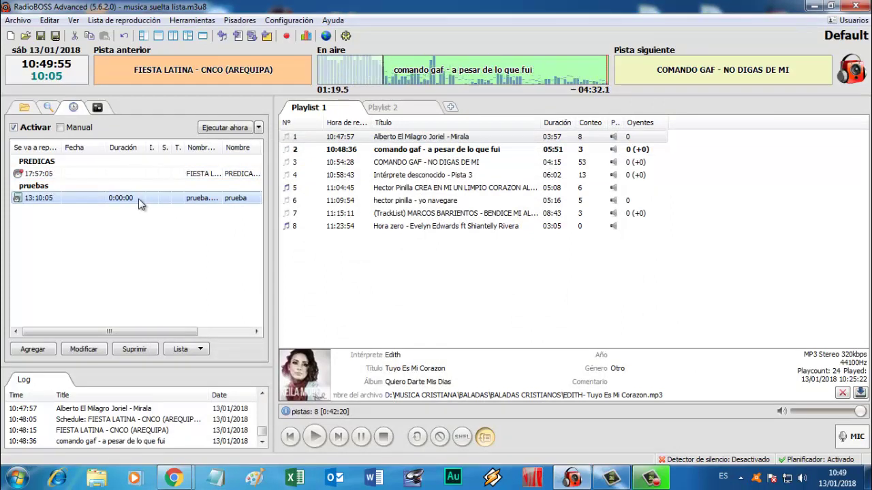
click(10, 35)
click(460, 286)
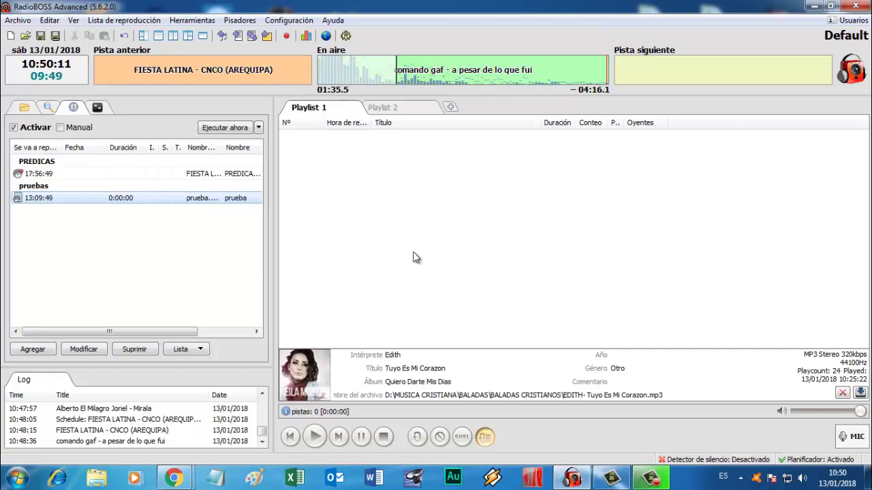
- Edit the pruebas event and use the Scheduler Wizard's Reproducir pista/lista action to assign the desktop playlist musica suelta lista
double_click(53, 198)
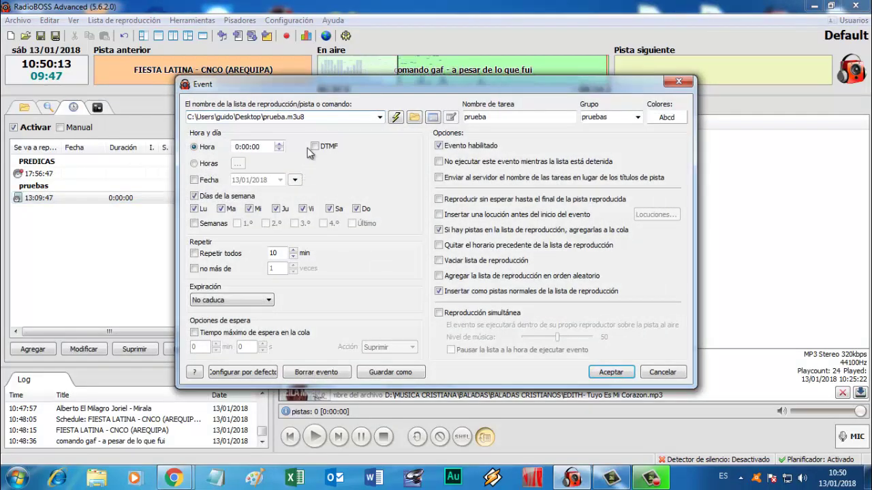
click(395, 117)
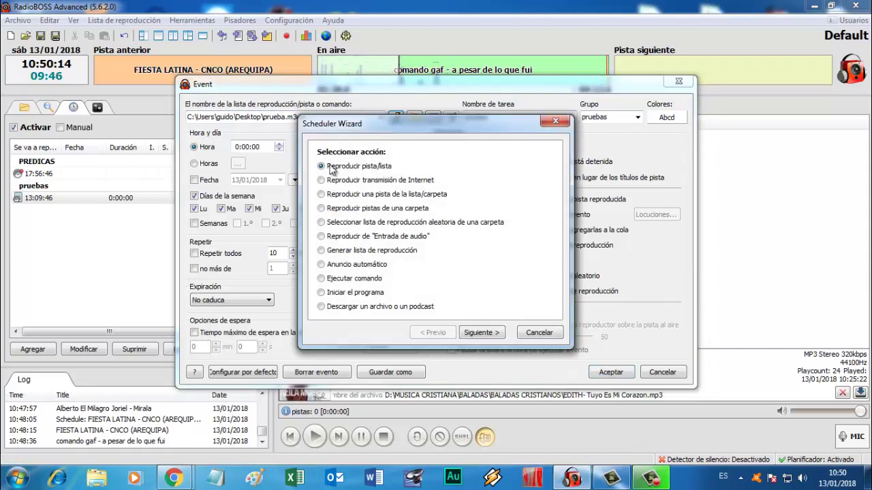
click(481, 333)
drag(427, 146, 426, 218)
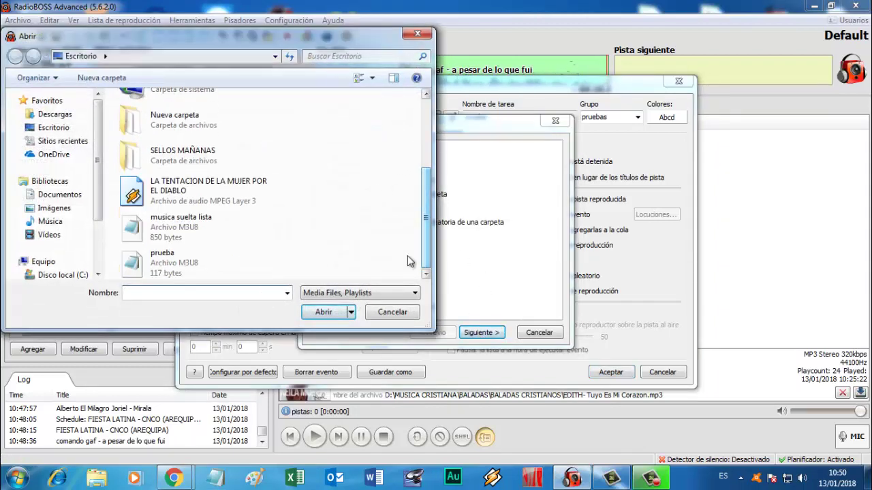
click(203, 220)
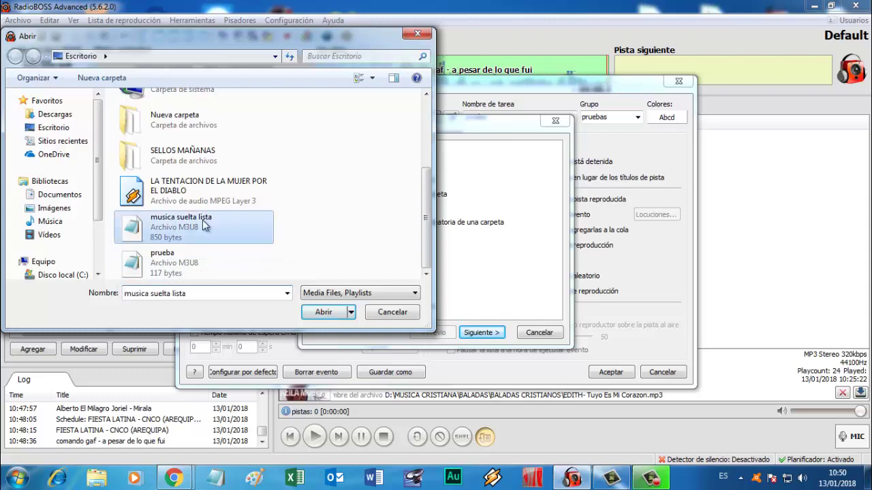
click(324, 317)
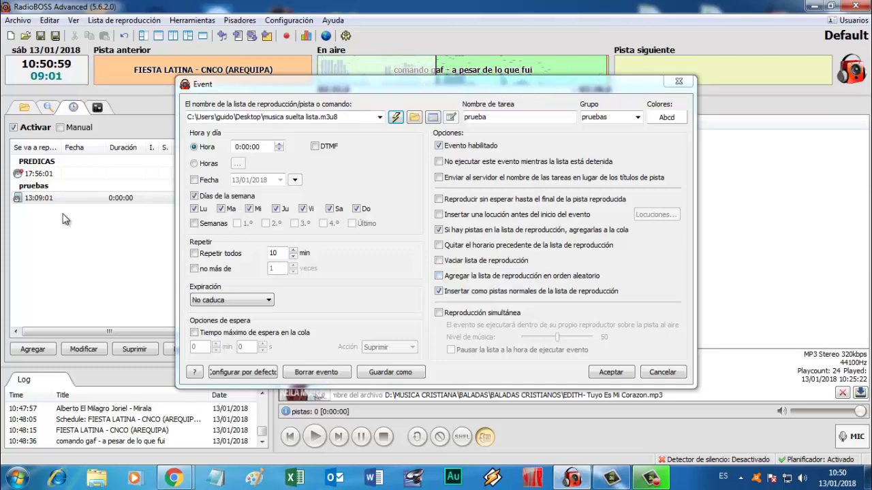
- Change the event's task name to MUSICA and its group to SORACIONES MAÑANAS
drag(418, 84, 415, 62)
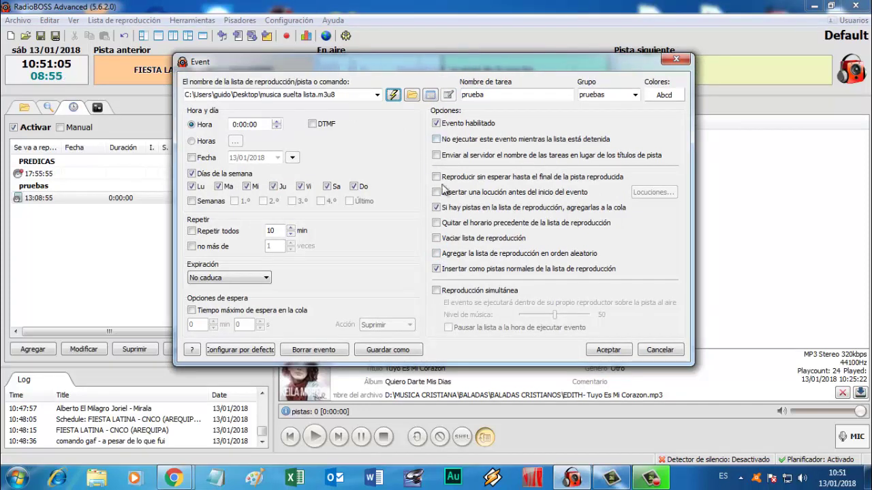
click(504, 96)
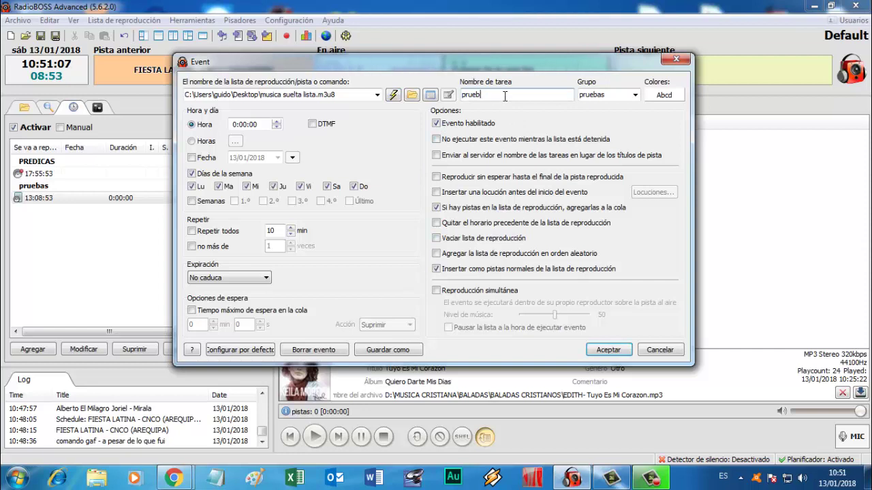
key(BackSpace)
key(BackSpace)
key(BackSpace)
key(BackSpace)
key(BackSpace)
text(MUSICA)
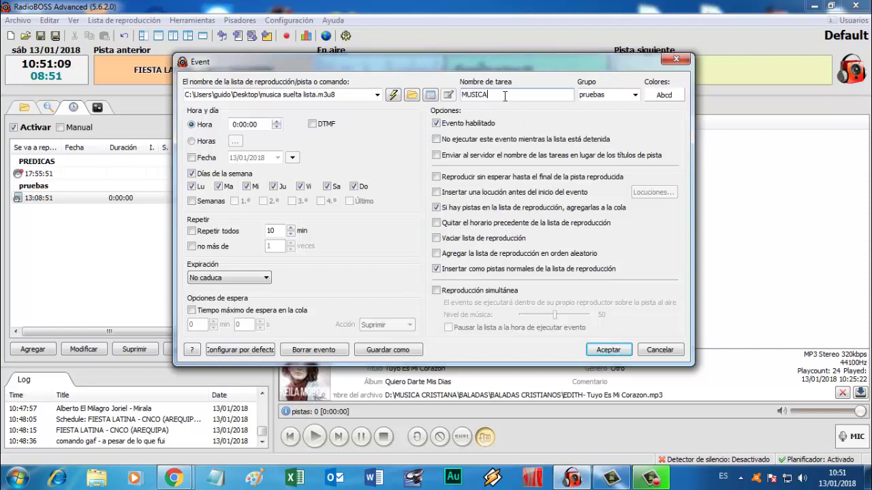
double_click(618, 95)
key(BackSpace)
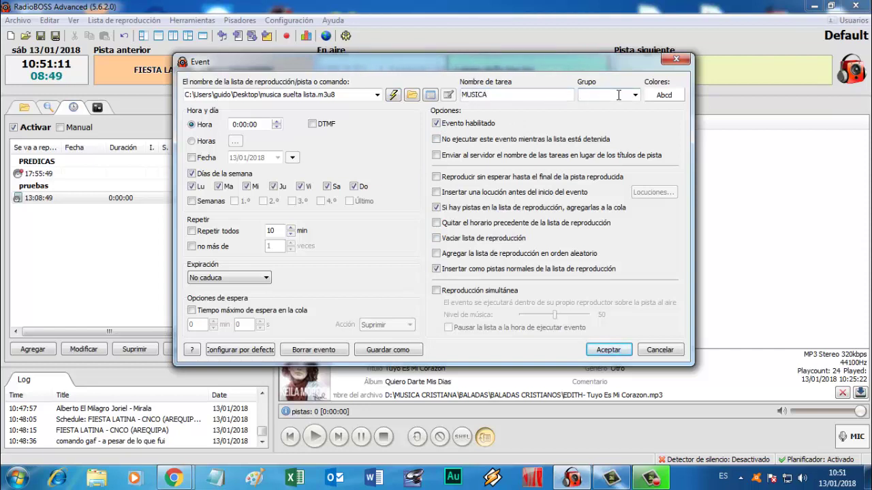
text(SORACIONES)
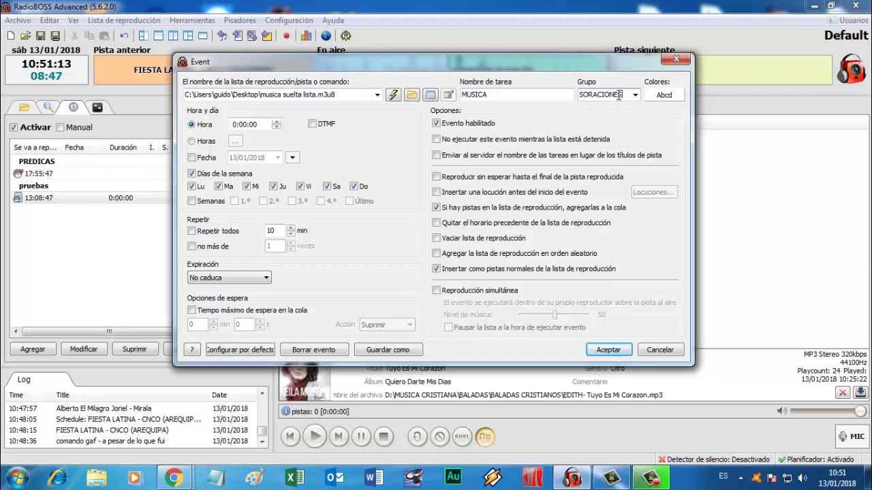
text( MAÑANAS)
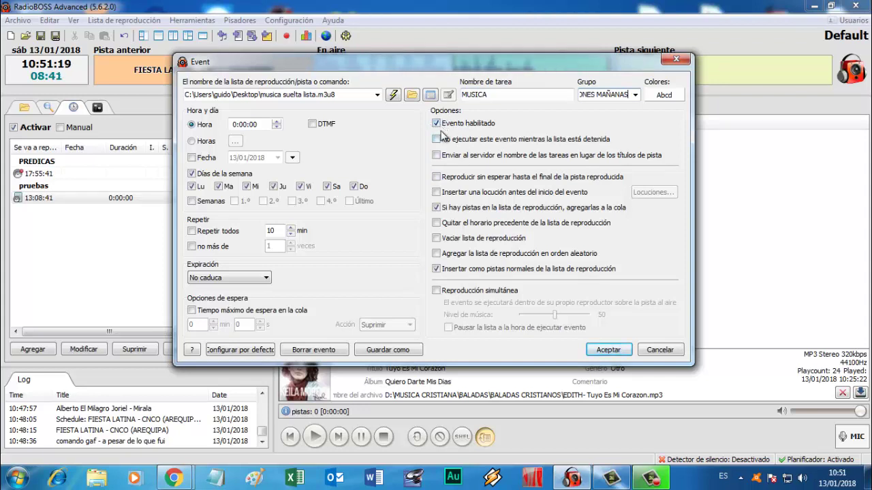
- Disable adding tracks to the queue, enable Vaciar lista de reproducción, and leave Insertar como pistas normales de la lista de reproducción enabled
click(438, 209)
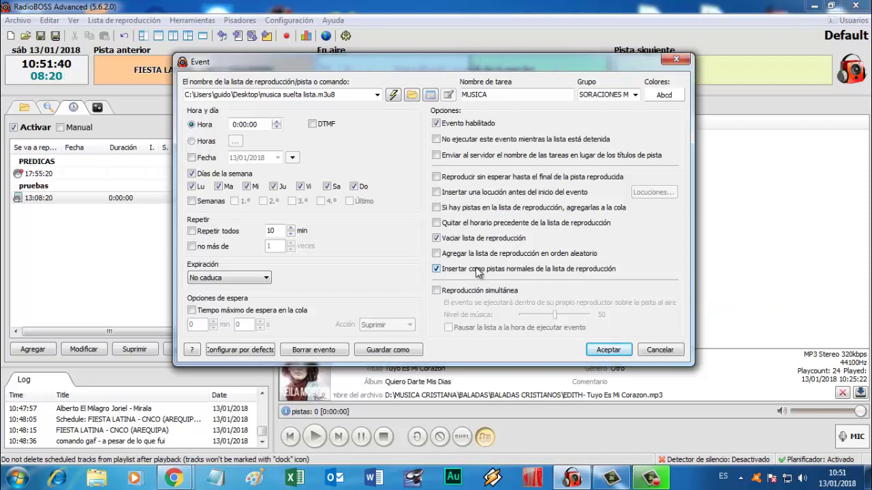
click(435, 269)
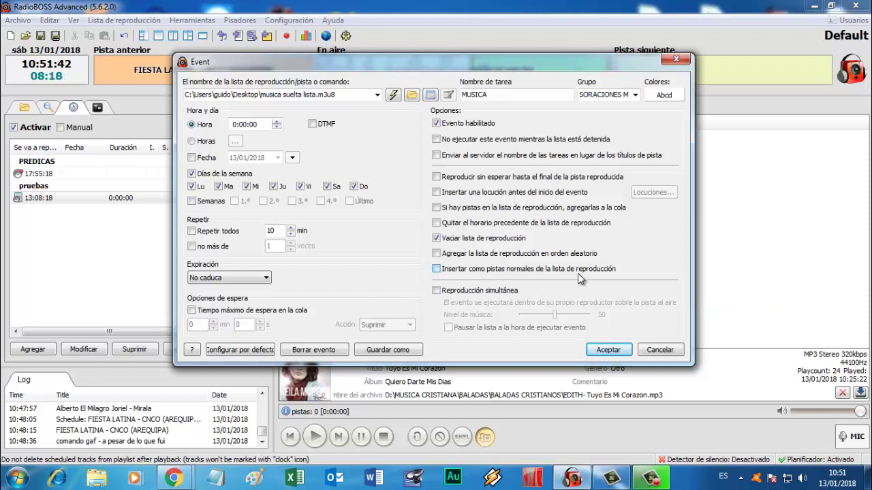
click(440, 270)
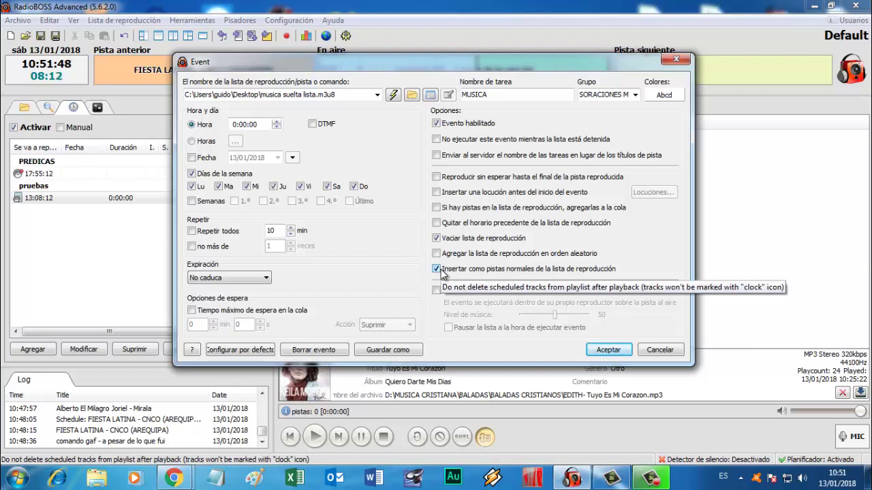
drag(510, 63, 553, 268)
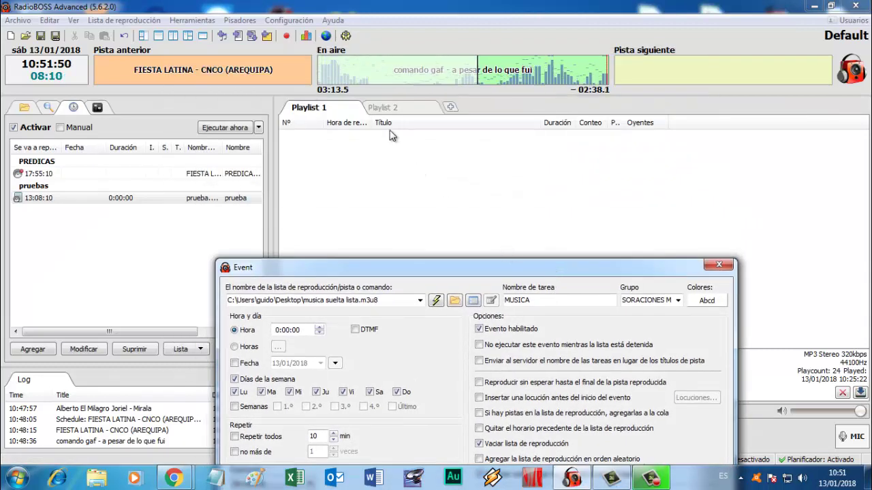
- Disable Insertar como pistas normales de la lista de reproducción and enable Quitar el horario precedente de la lista de reproducción for the MUSICA event
drag(619, 270, 561, 87)
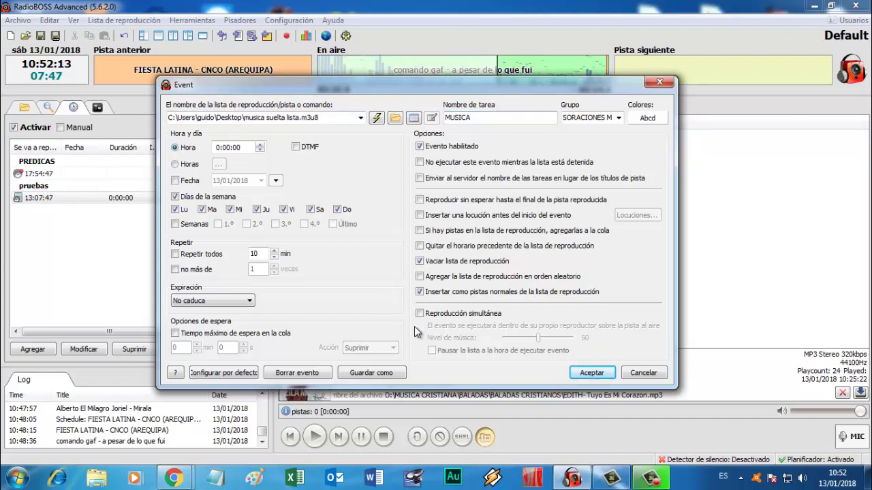
click(419, 292)
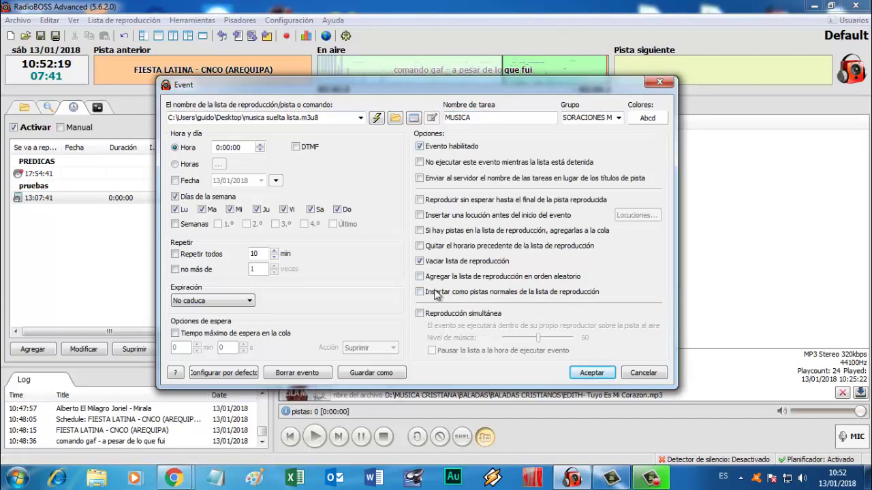
click(420, 246)
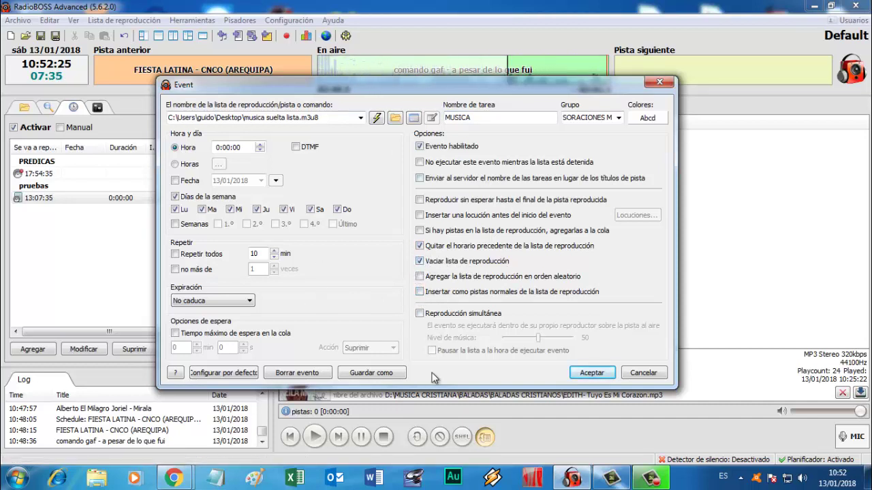
- Schedule the MUSICA event by Horas at hour 10, minute 0, second 0, and save the event
click(189, 167)
click(218, 164)
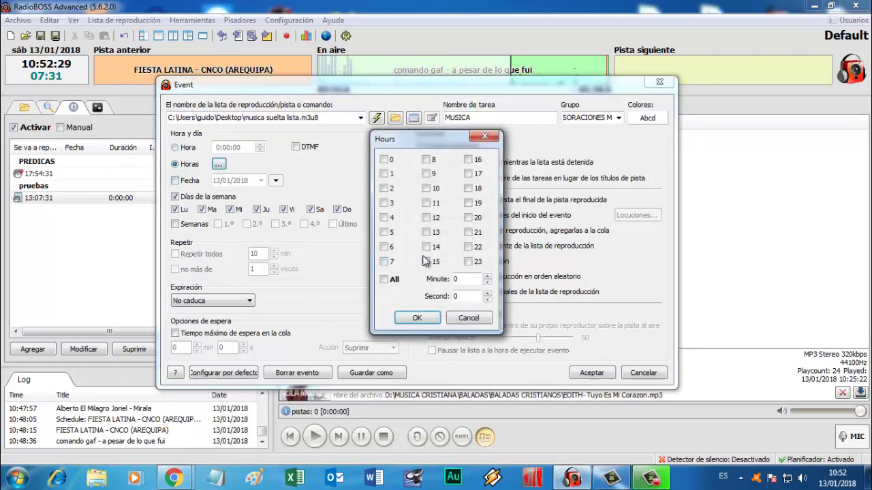
click(426, 203)
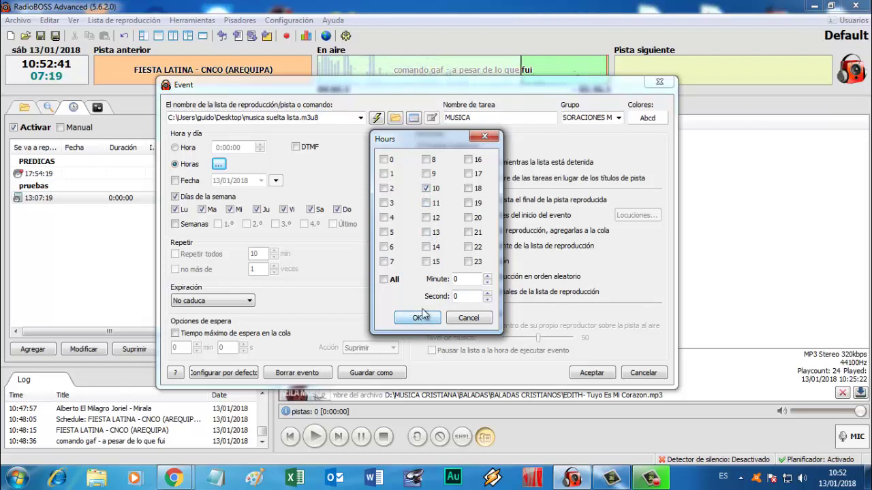
click(417, 318)
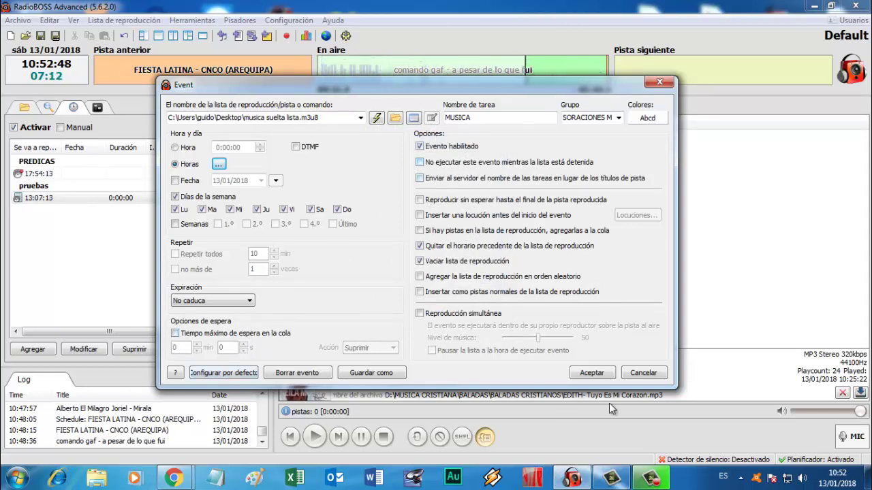
click(590, 373)
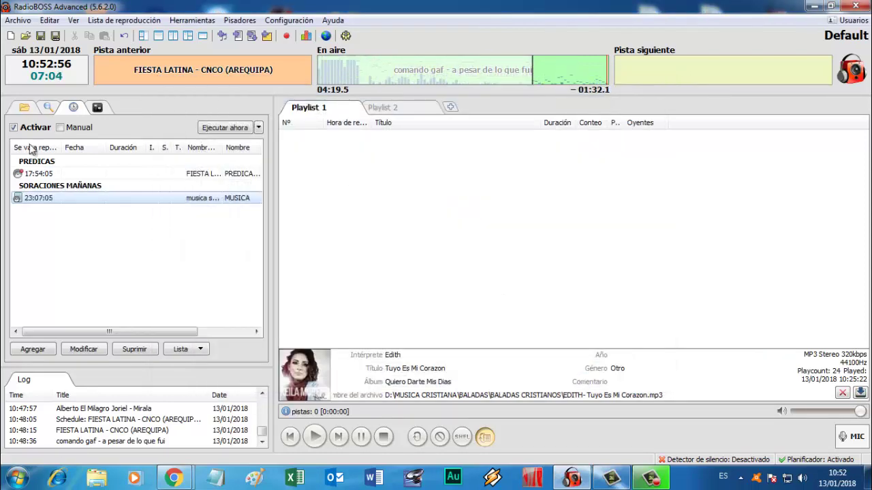
- Run the MUSICA event immediately to load its tracks into Playlist 1
click(217, 132)
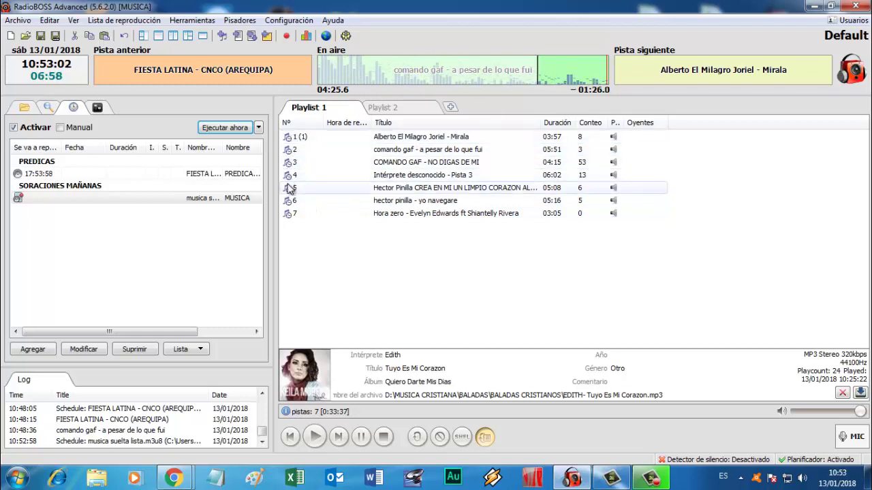
click(652, 478)
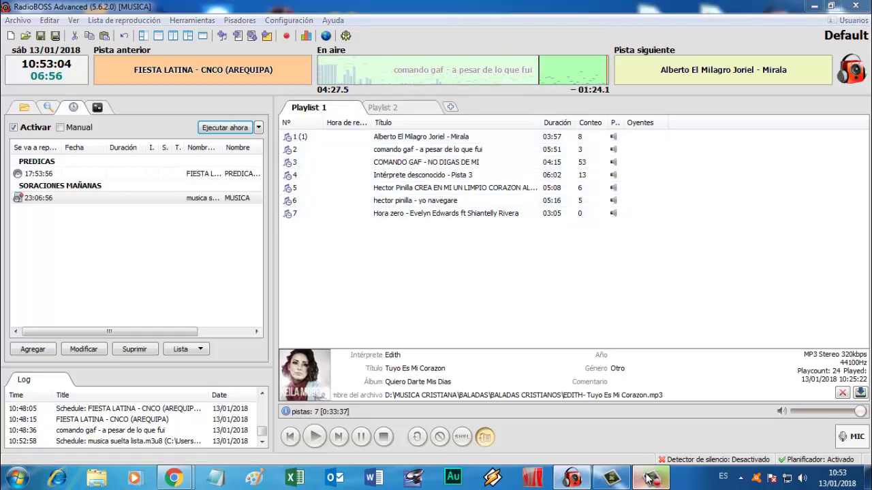
click(843, 383)
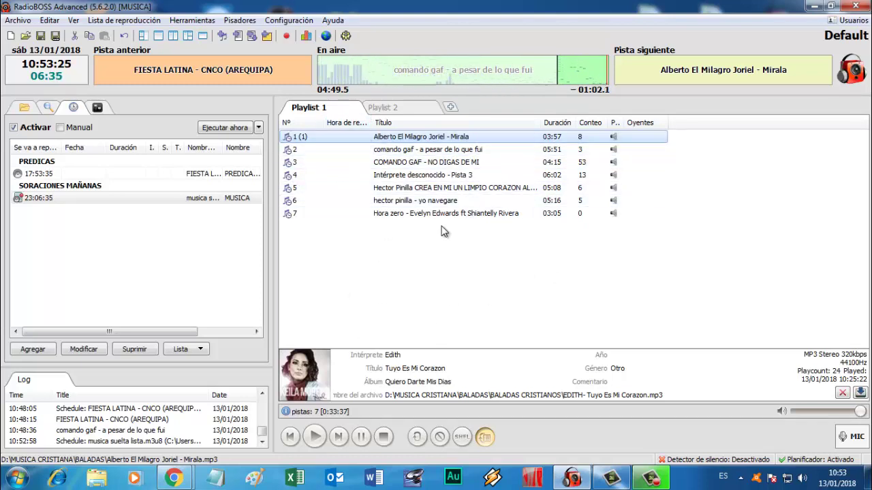
- Run the PREDICA HERMANO X event immediately twice, each time deleting the FIESTA LATINA - CNCO (AREQUIPA) track it adds to Playlist 1
click(80, 174)
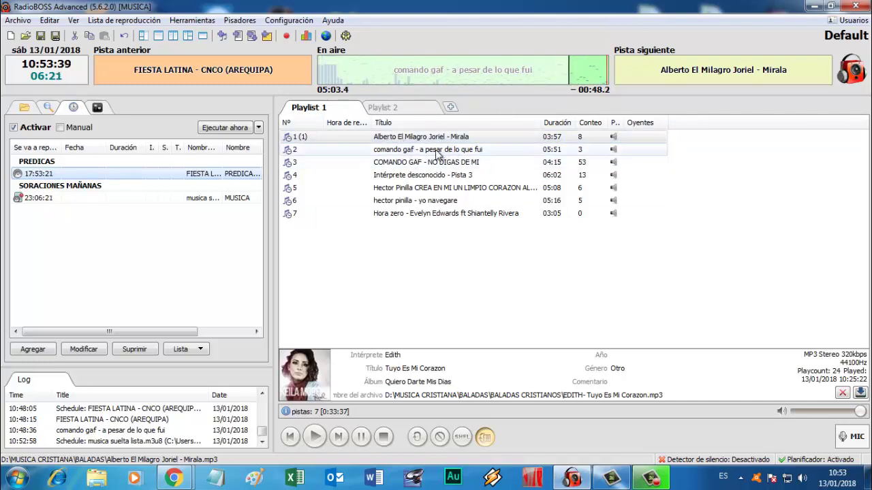
click(233, 126)
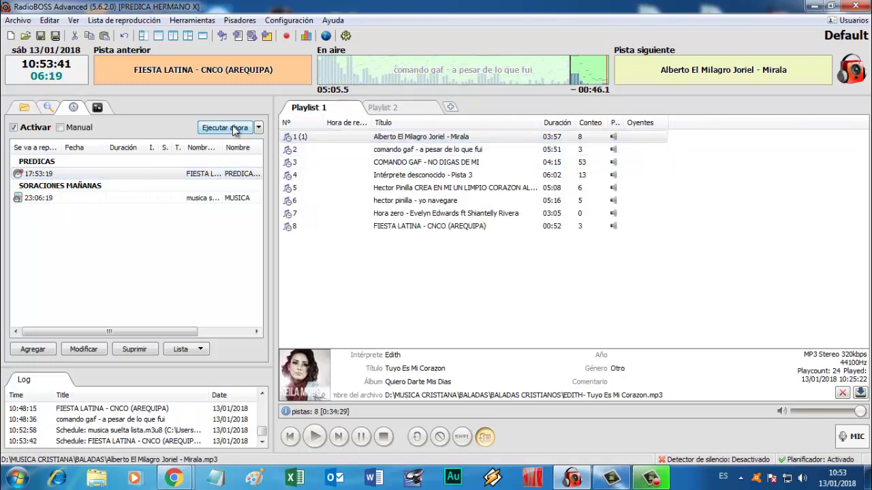
click(436, 230)
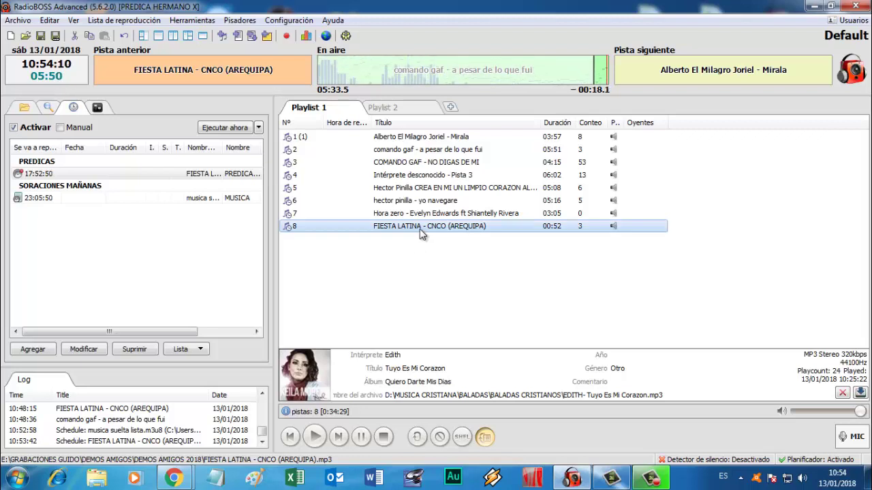
key(Delete)
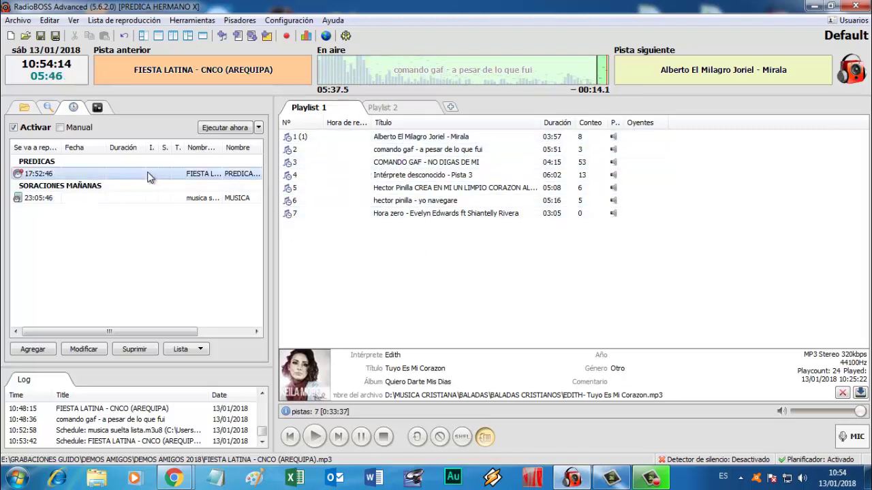
click(217, 127)
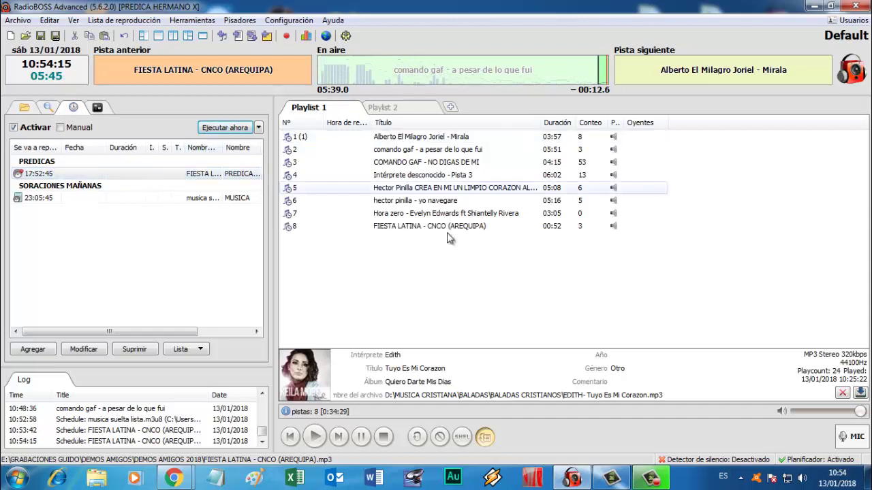
click(398, 227)
key(Delete)
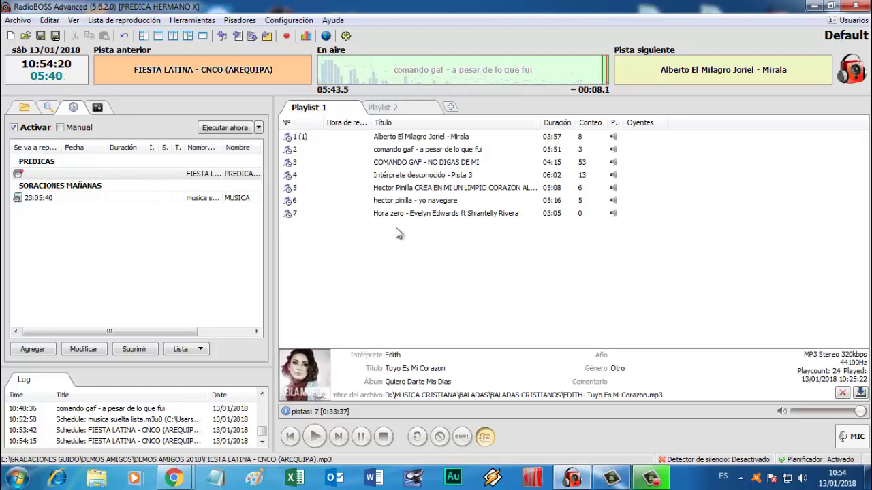
- Disable Si hay pistas en la lista de reproducción, agregarlas a la cola for PREDICA HERMANO X, and test-run the event
double_click(190, 174)
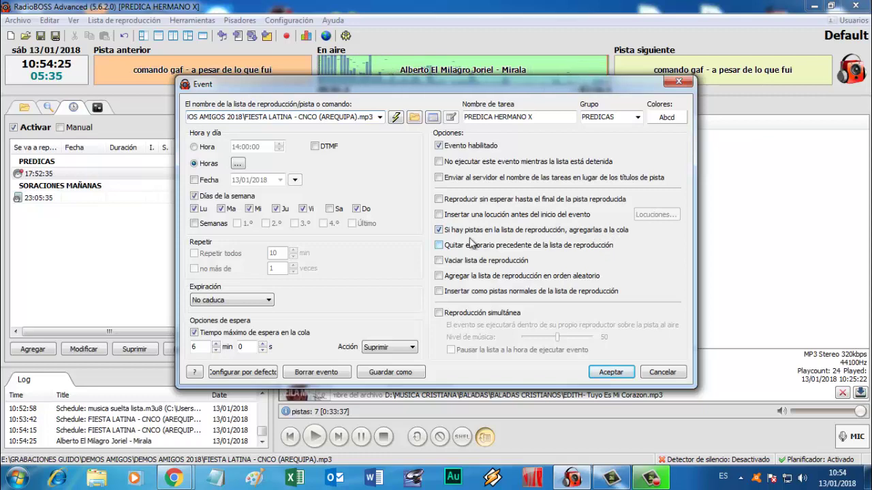
click(438, 230)
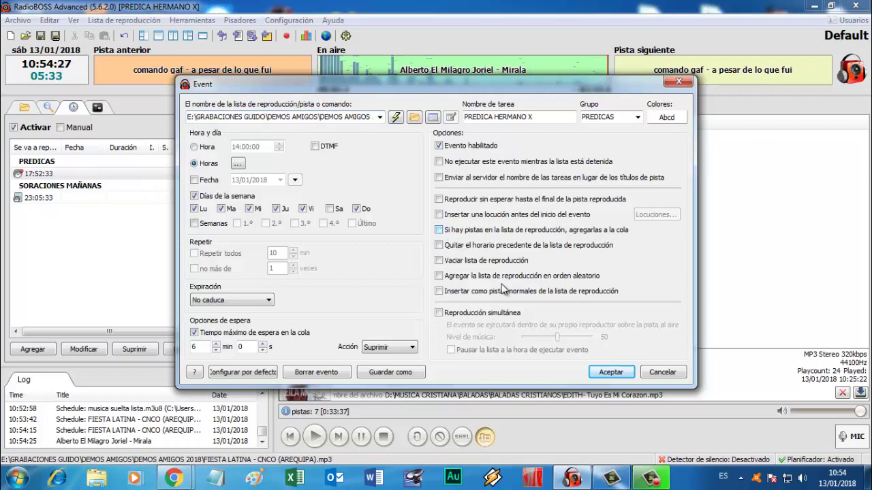
click(610, 372)
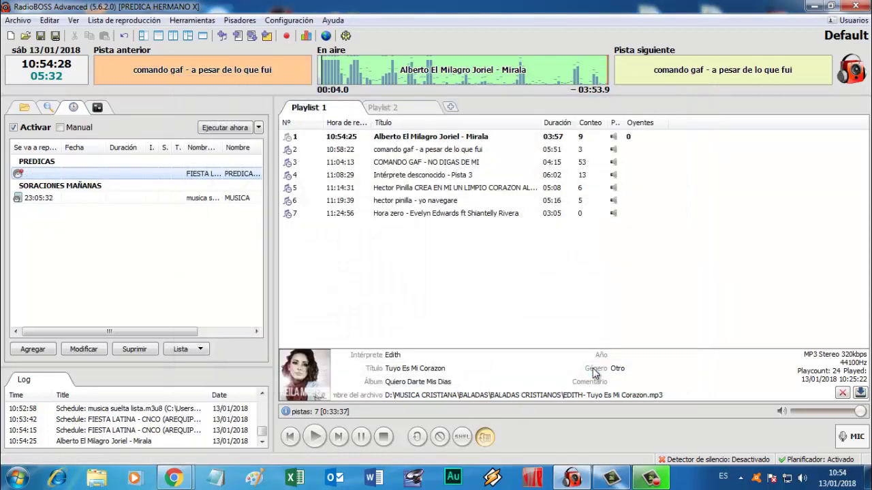
click(215, 131)
click(440, 154)
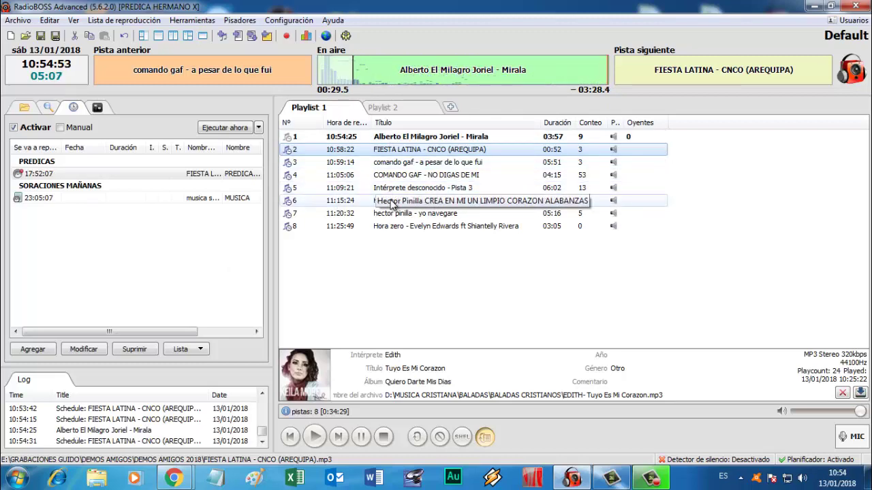
- Re-enable adding tracks to the queue for PREDICA HERMANO X and delete the inserted FIESTA LATINA - CNCO (AREQUIPA) track from Playlist 1
double_click(171, 174)
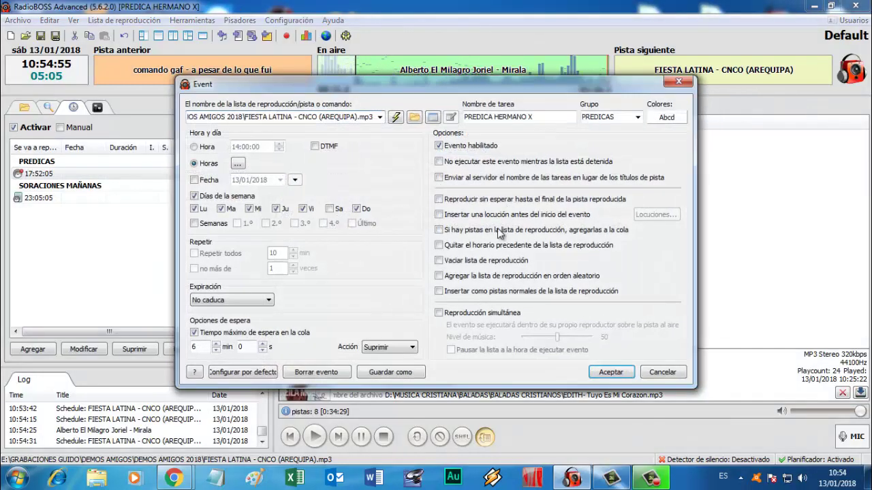
click(439, 229)
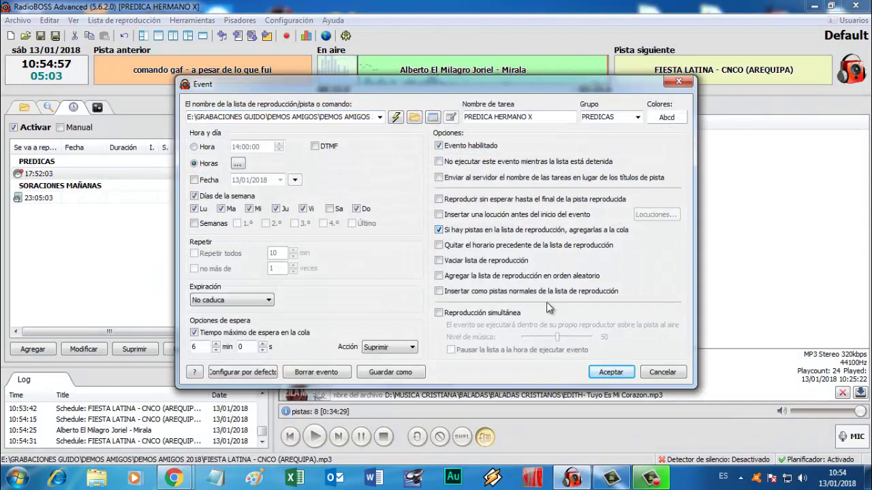
click(610, 371)
key(Delete)
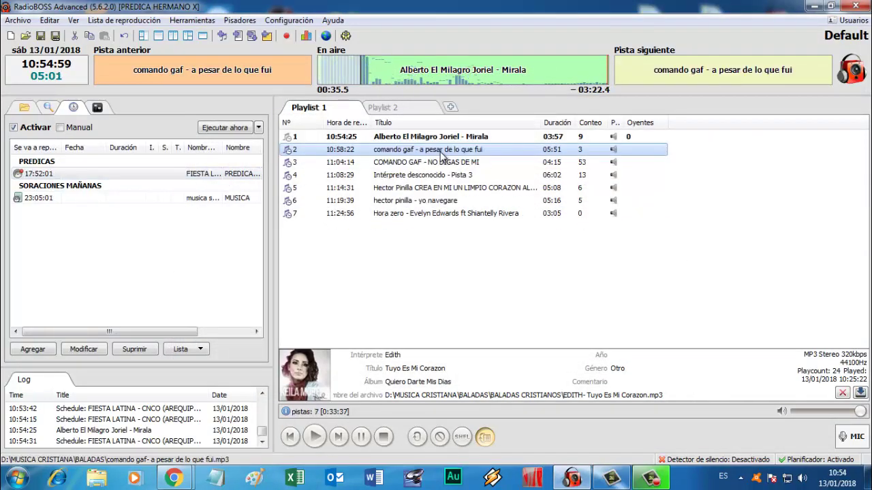
- Enable Insertar como pistas normales de la lista de reproducción for the MUSICA event and save it
double_click(117, 201)
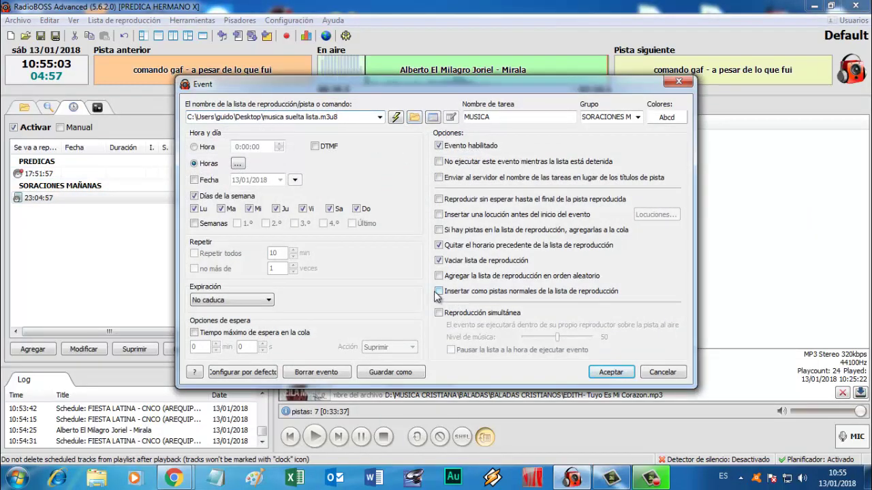
click(439, 291)
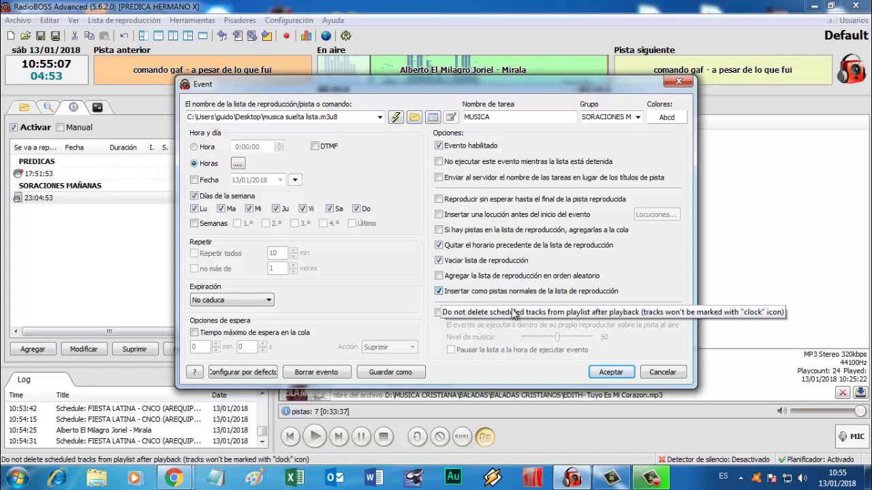
click(609, 372)
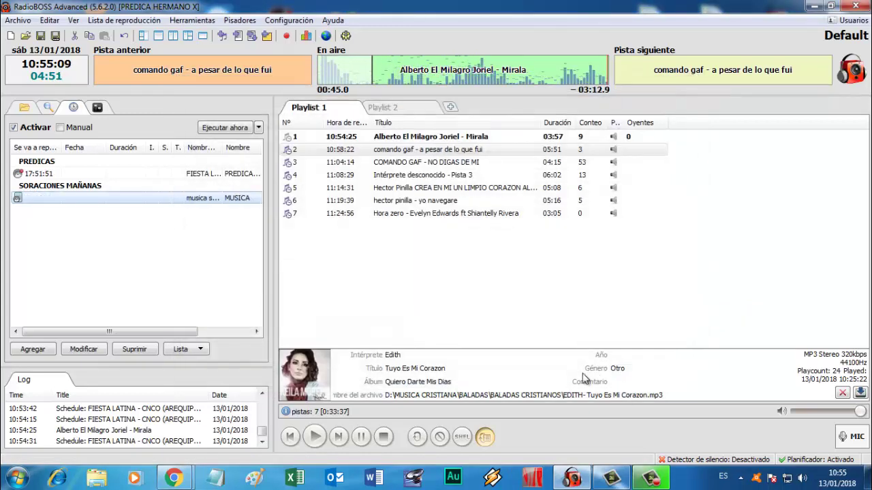
- Replace the contents of Playlist 1 with a new empty playlist and run the MUSICA event immediately
click(10, 35)
click(447, 282)
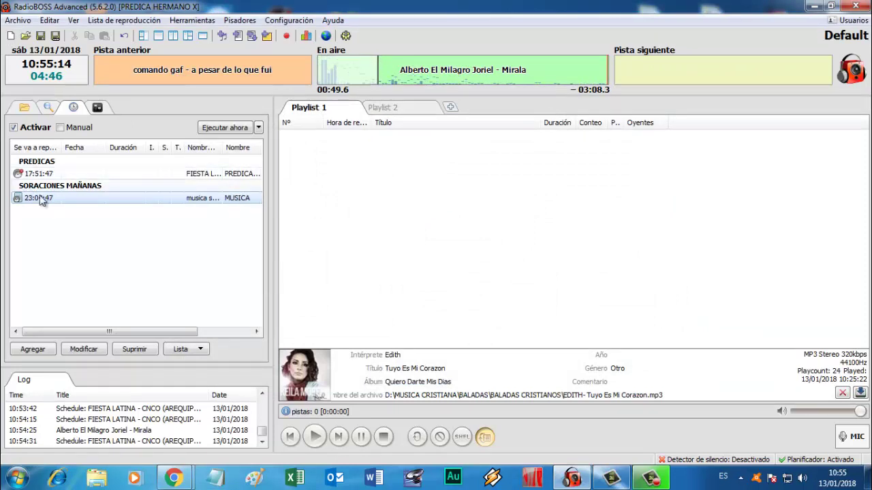
click(226, 128)
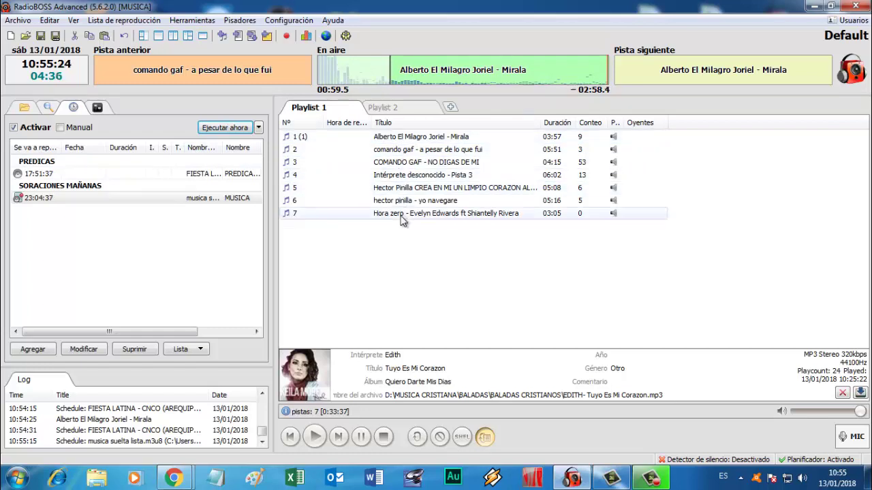
- Run the PREDICA HERMANO X event immediately and select the FIESTA LATINA - CNCO (AREQUIPA) track it inserts
click(111, 174)
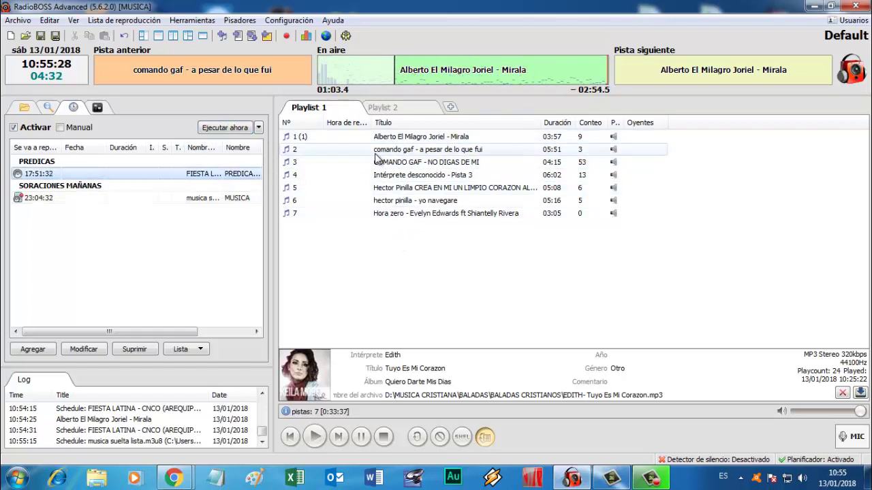
click(225, 127)
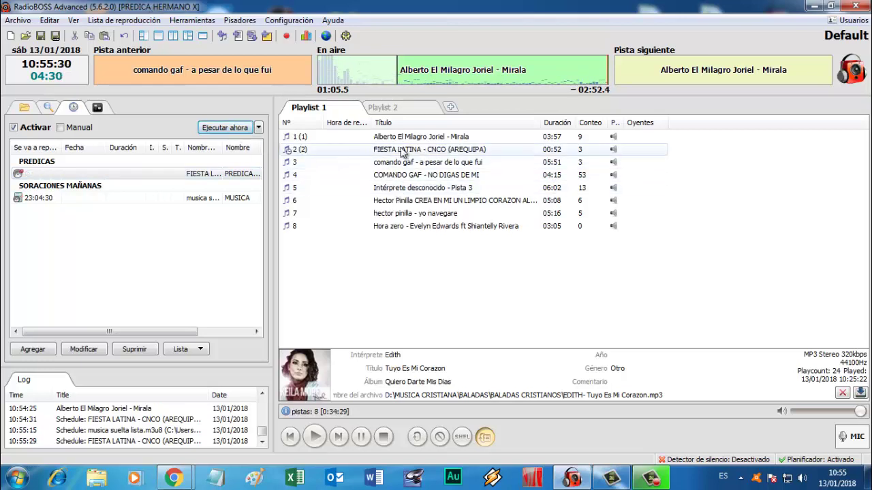
click(354, 150)
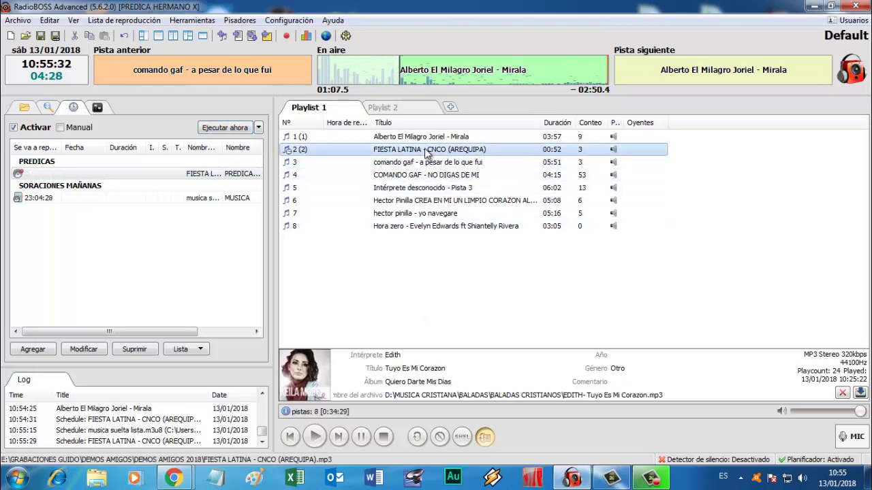
- Seek near the end of each on-air track to advance playback through the first track and FIESTA LATINA - CNCO (AREQUIPA)
click(604, 80)
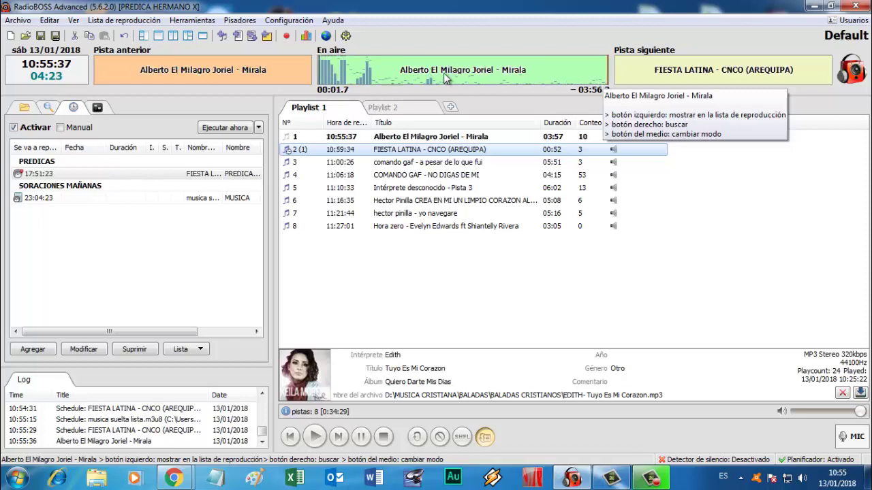
click(553, 77)
click(594, 76)
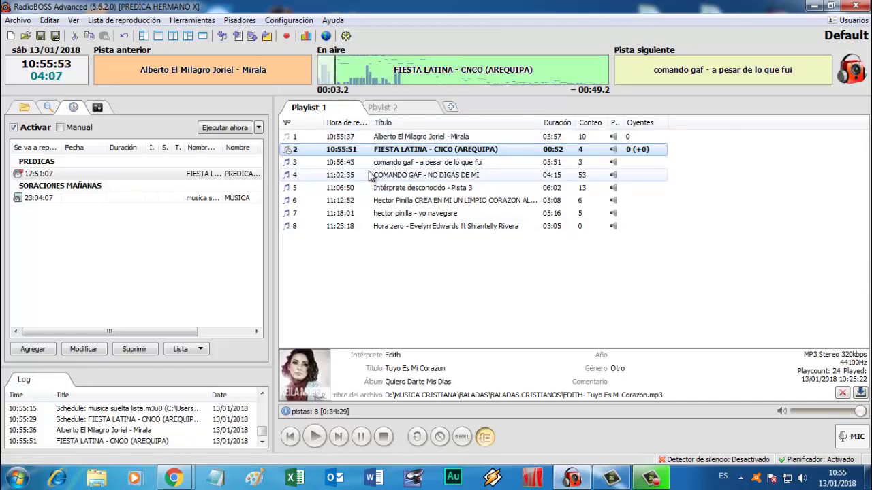
right_click(511, 71)
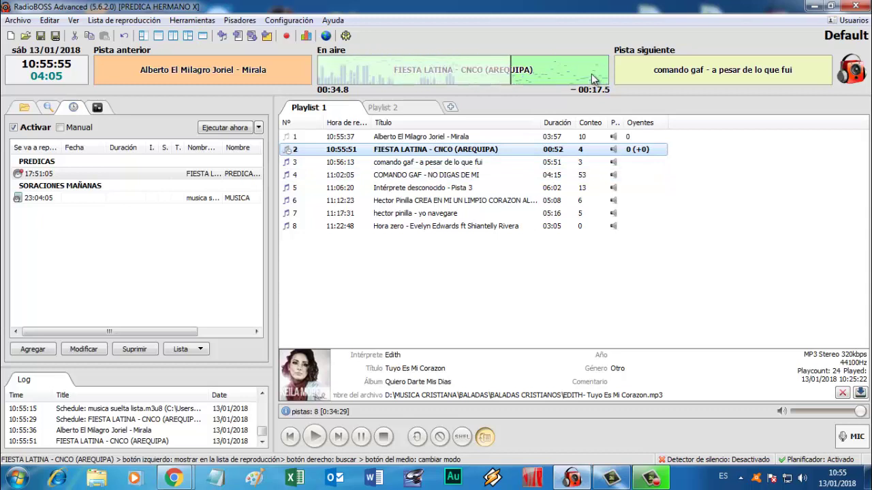
right_click(602, 78)
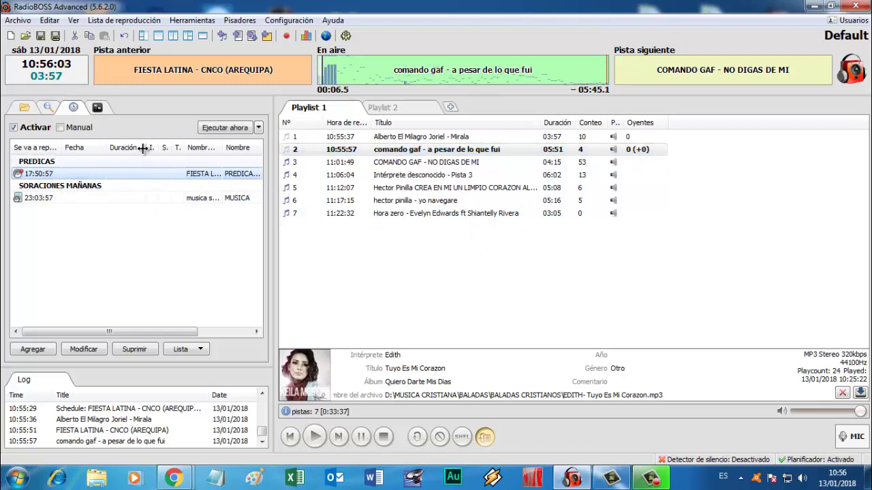
- Run the PREDICA HERMANO X event immediately and delete the FIESTA LATINA - CNCO (AREQUIPA) track it inserts in Playlist 1
click(225, 128)
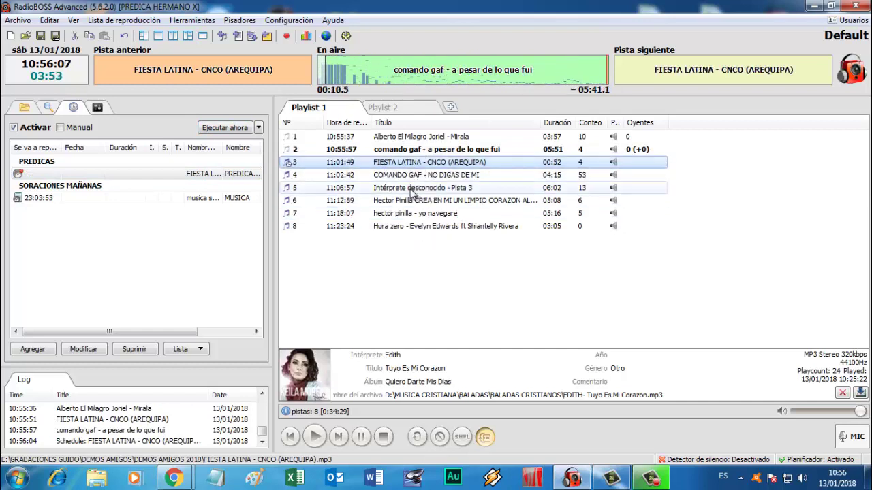
key(Delete)
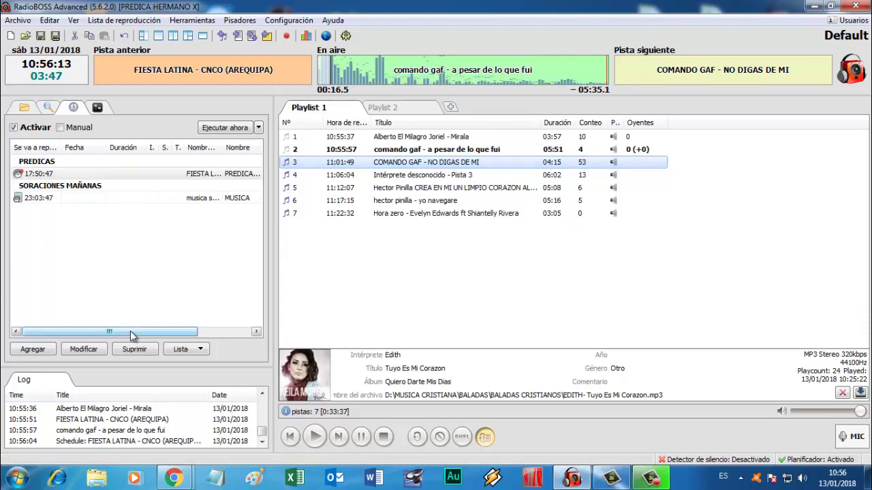
- In the MUSICA event, enable Si hay pistas en la lista de reproducción, agregarlas a la cola, disable Quitar el horario precedente, and save it
double_click(112, 203)
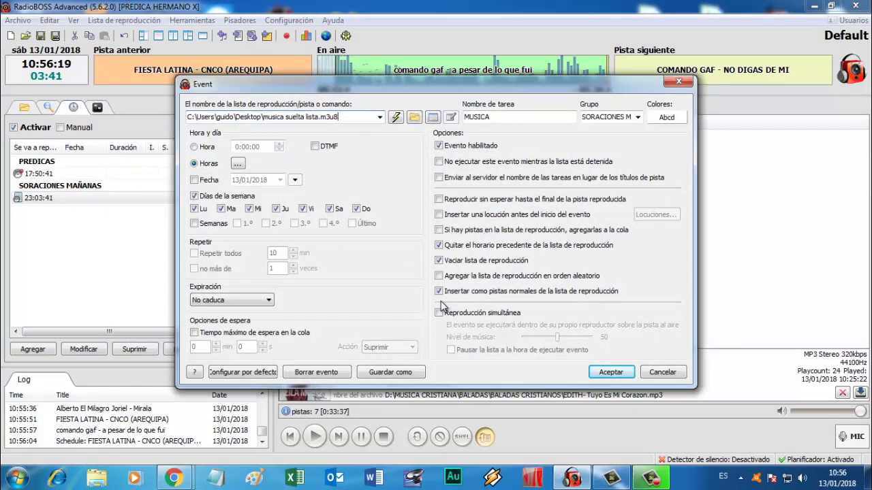
click(440, 292)
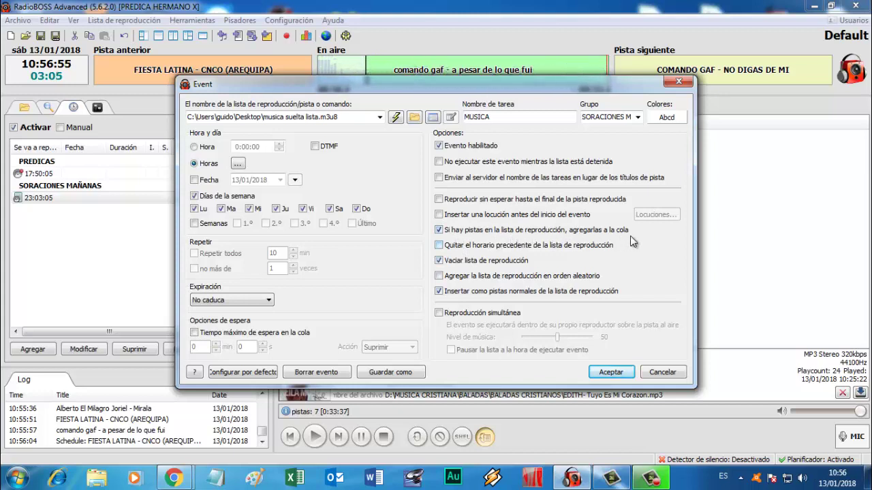
click(439, 230)
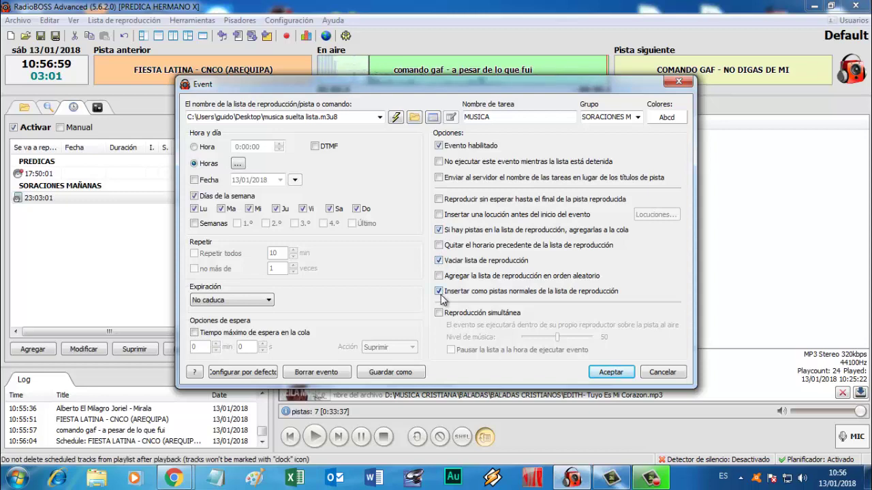
click(611, 372)
- Start a new Playlist 1 without saving the current one and run the MUSICA event immediately
key(ctrl+n)
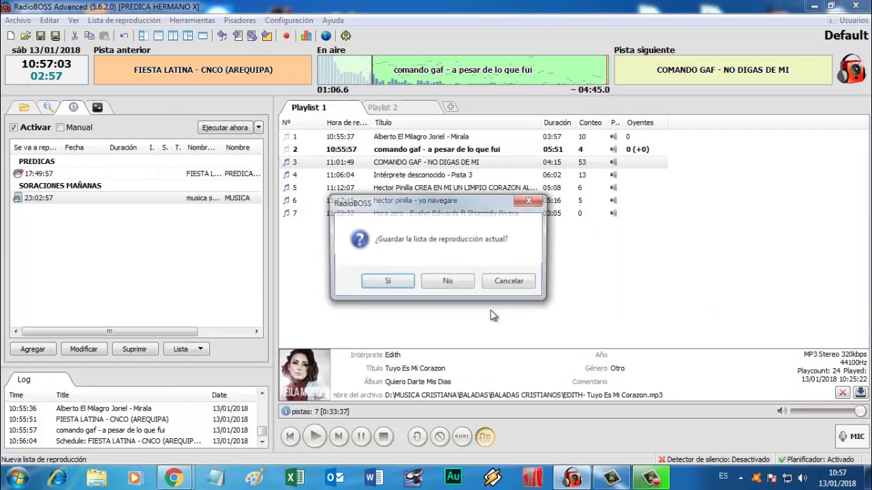
click(448, 280)
click(225, 128)
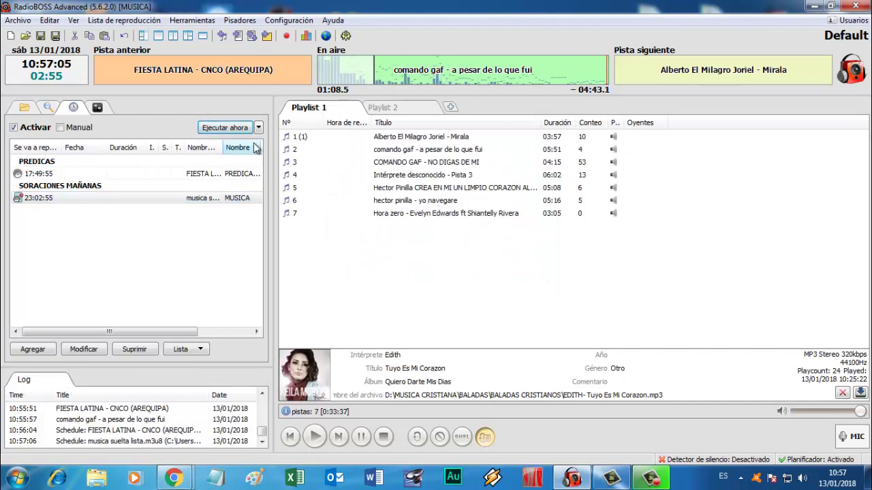
- Select the PREDICA HERMANO X event in the PREDICAS group and run it immediately
click(88, 174)
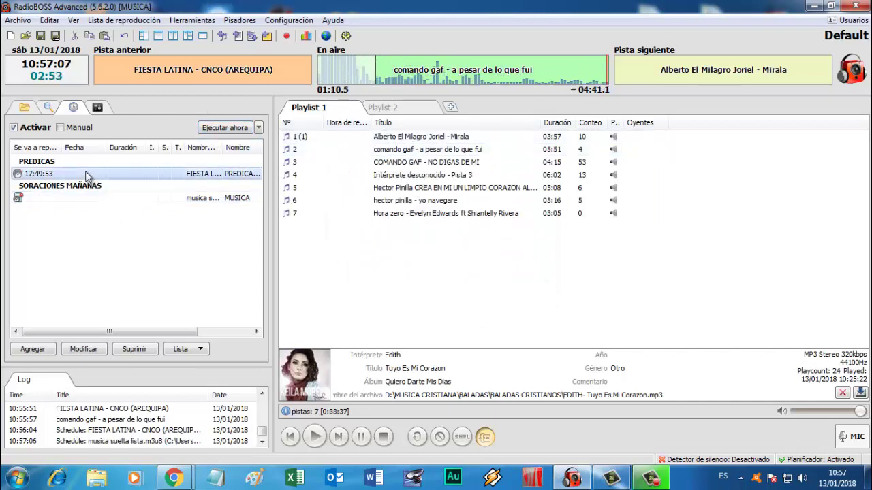
click(210, 129)
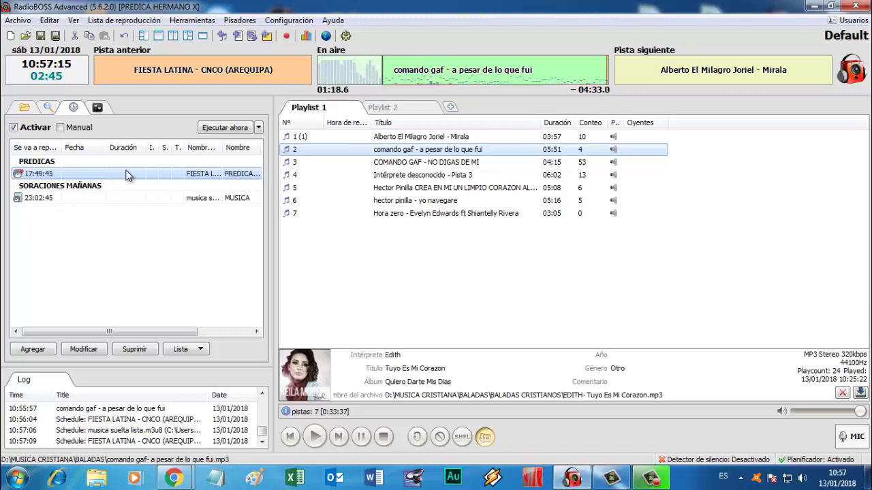
- Review the insertion options of the MUSICA event and close its settings without saving
double_click(68, 198)
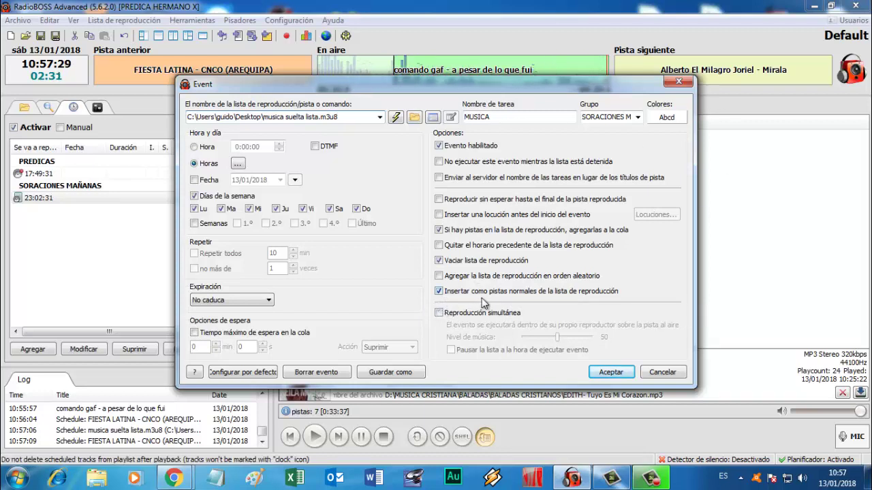
click(673, 81)
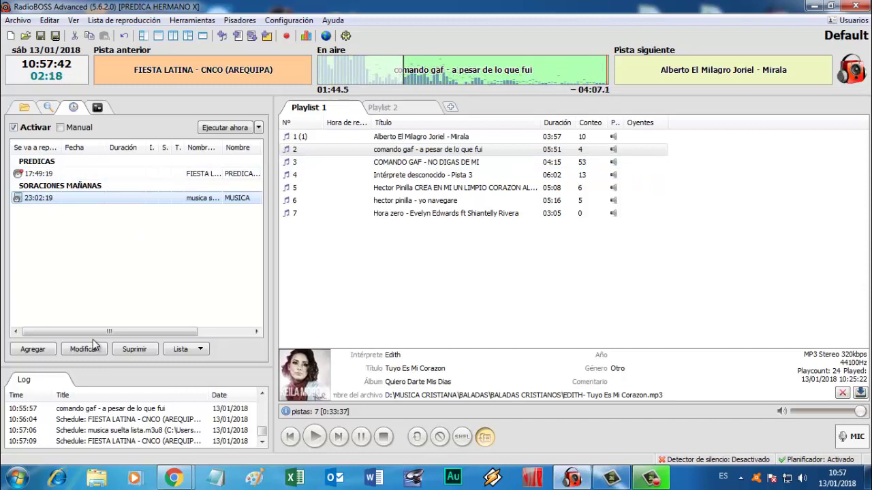
click(651, 479)
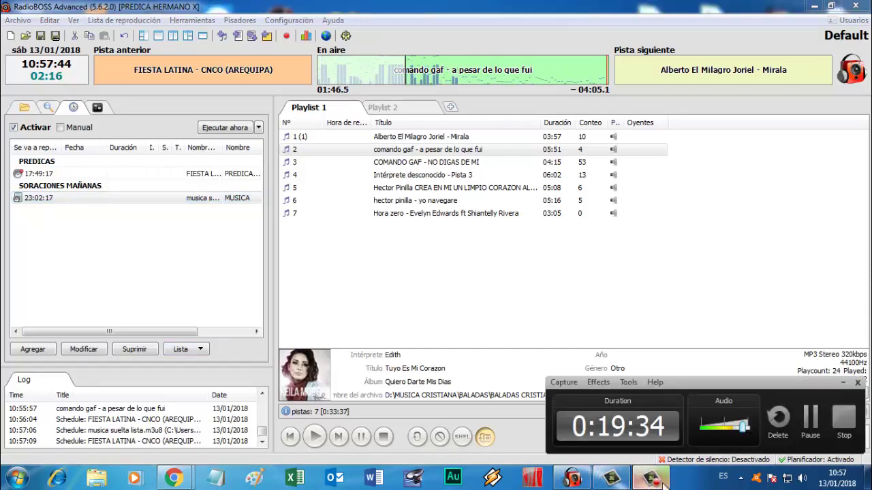
click(842, 386)
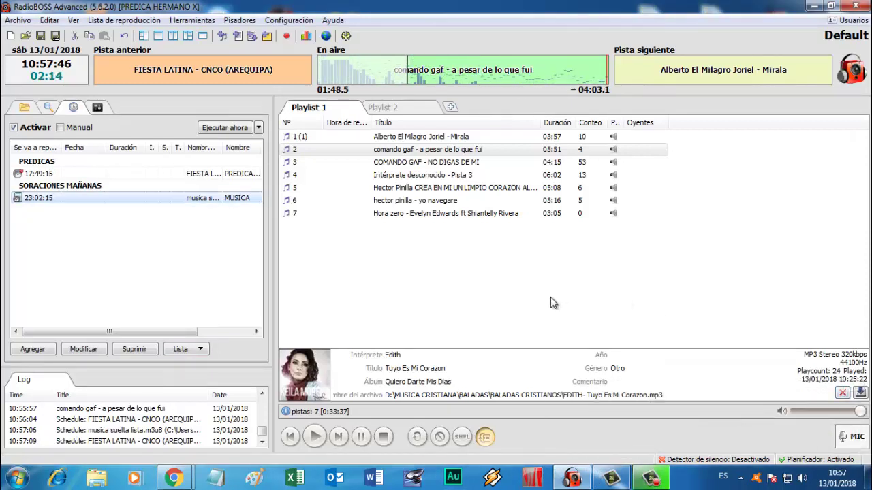